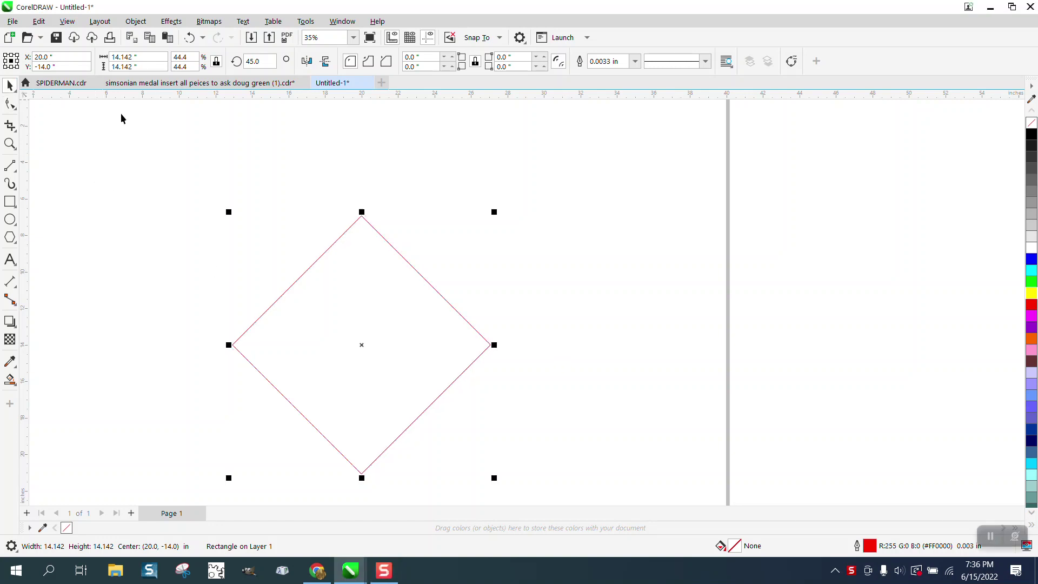
Rotate the square to 10°, then back to 0°.
left_click(250, 62)
type("10")
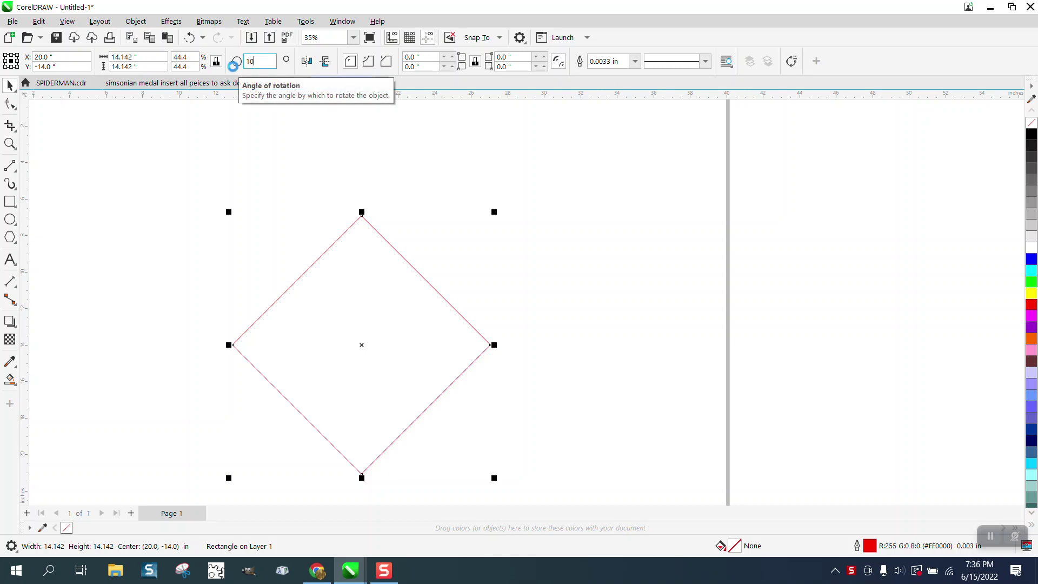
key("Return")
left_click(249, 62)
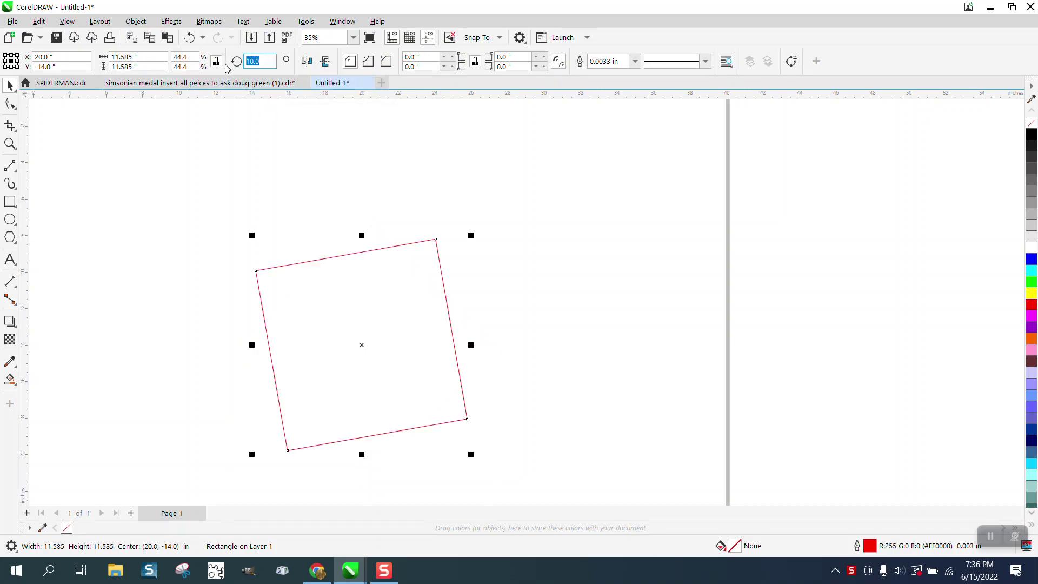
type("0")
key("Return")
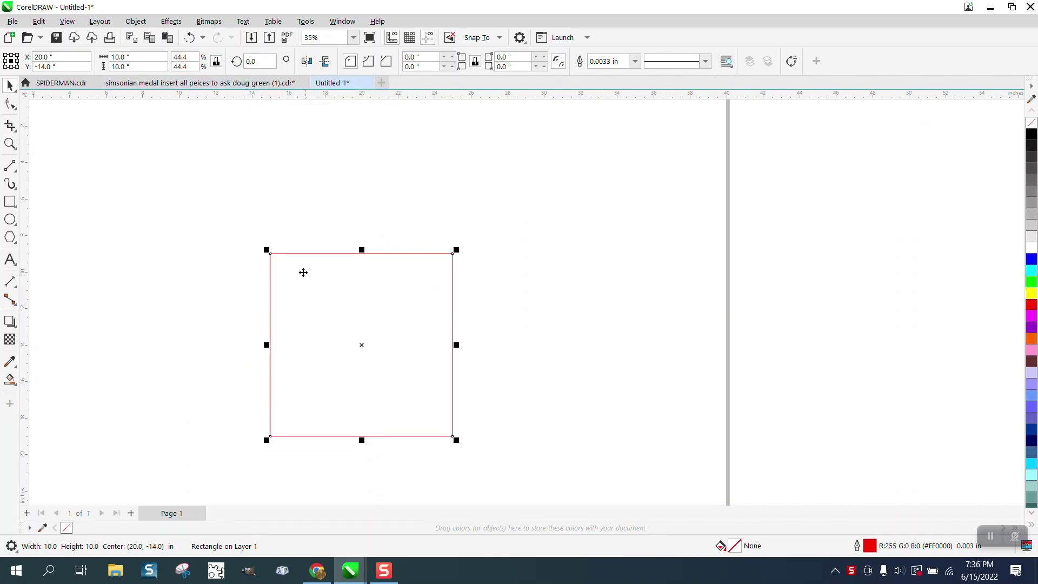
Zoom to the top-left corner, rotate the square 45° into a diamond, then reset to 0°.
left_click(10, 143)
mouse_move(227, 232)
left_mouse_down()
mouse_move(260, 280)
mouse_move(367, 330)
left_mouse_up()
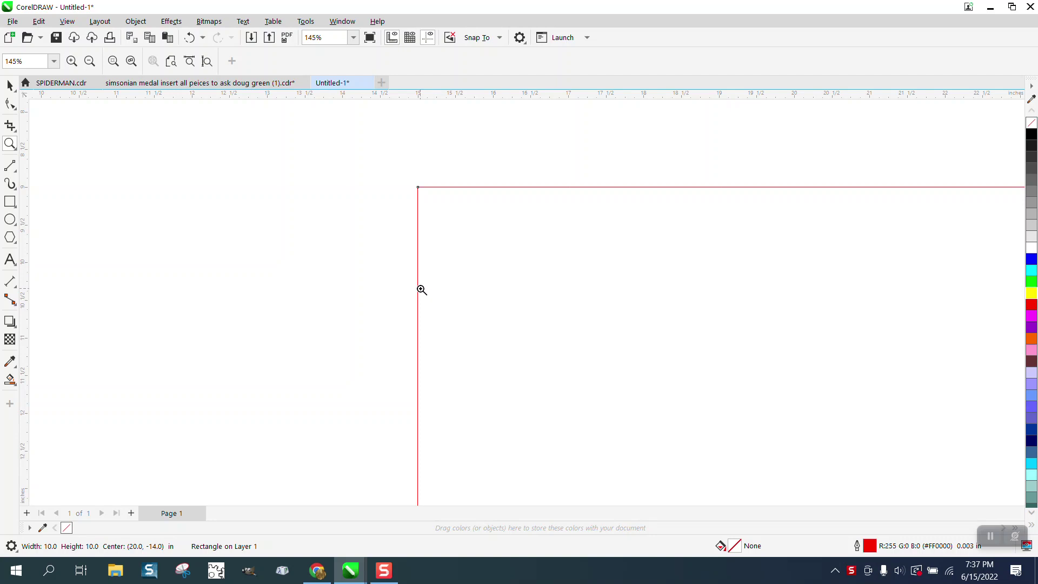
scroll(374, 273, "down", 1)
left_click(9, 85)
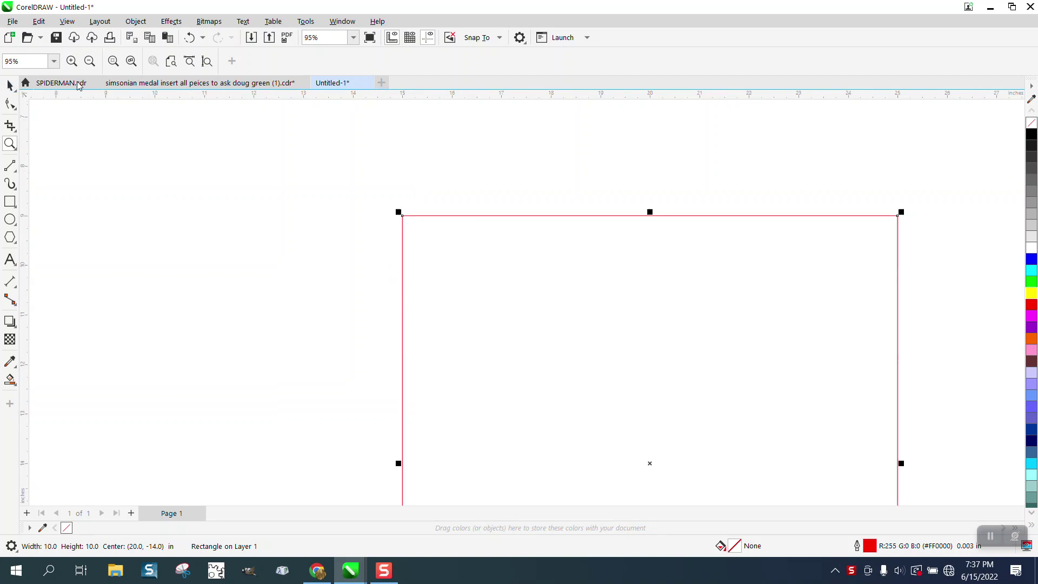
left_click(246, 62)
type("45")
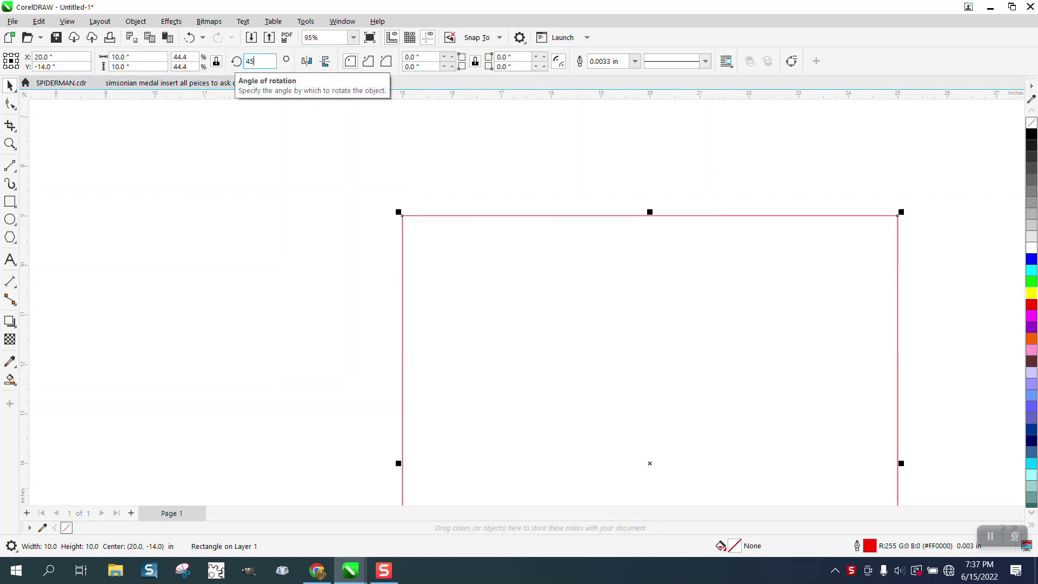
key("Return")
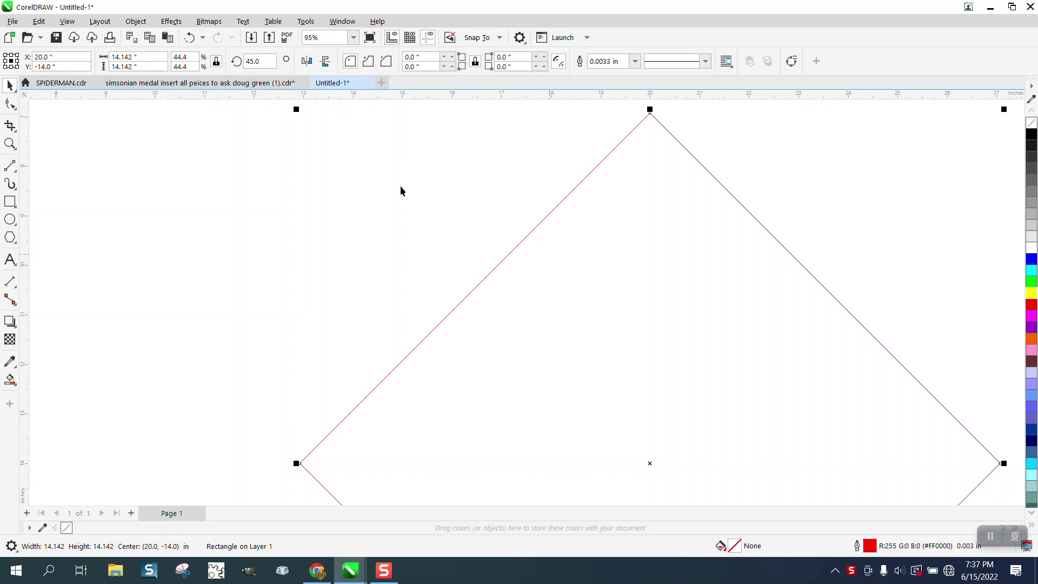
left_click(247, 62)
type("0")
key("Return")
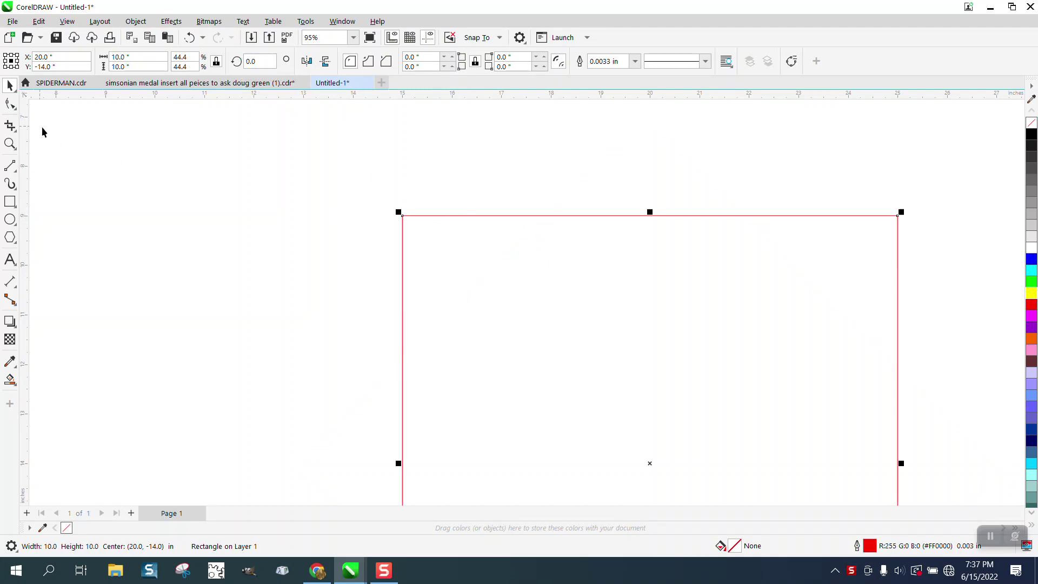
Convert the square to curves and zoom in on its top-left corner.
left_click(136, 21)
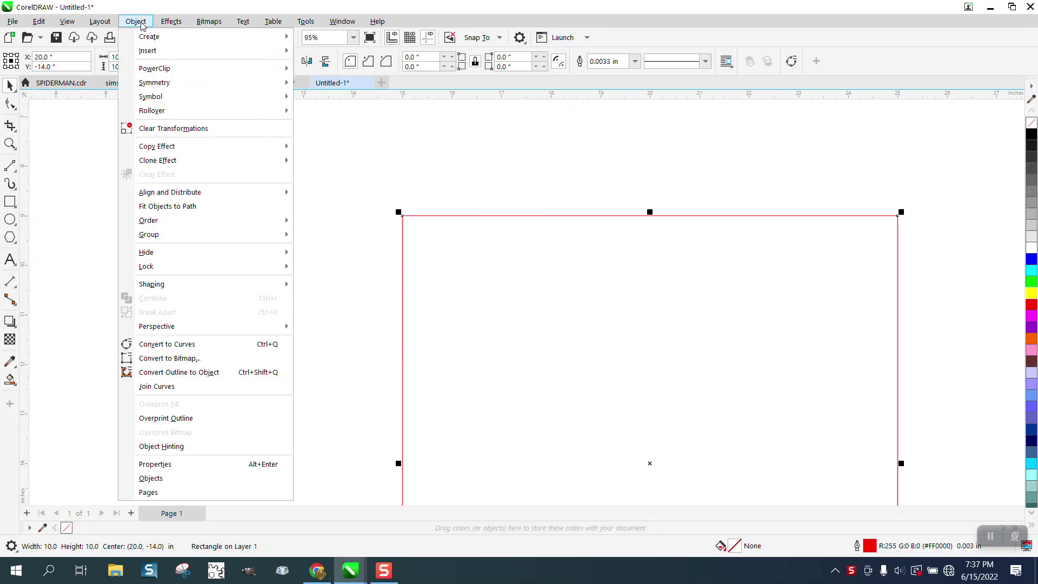
left_click(187, 345)
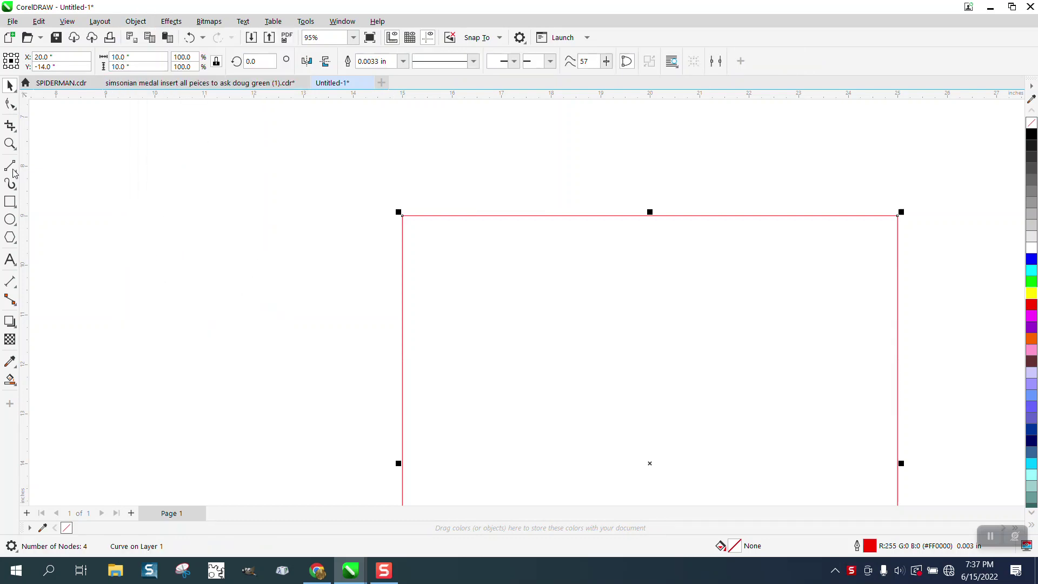
key("F10")
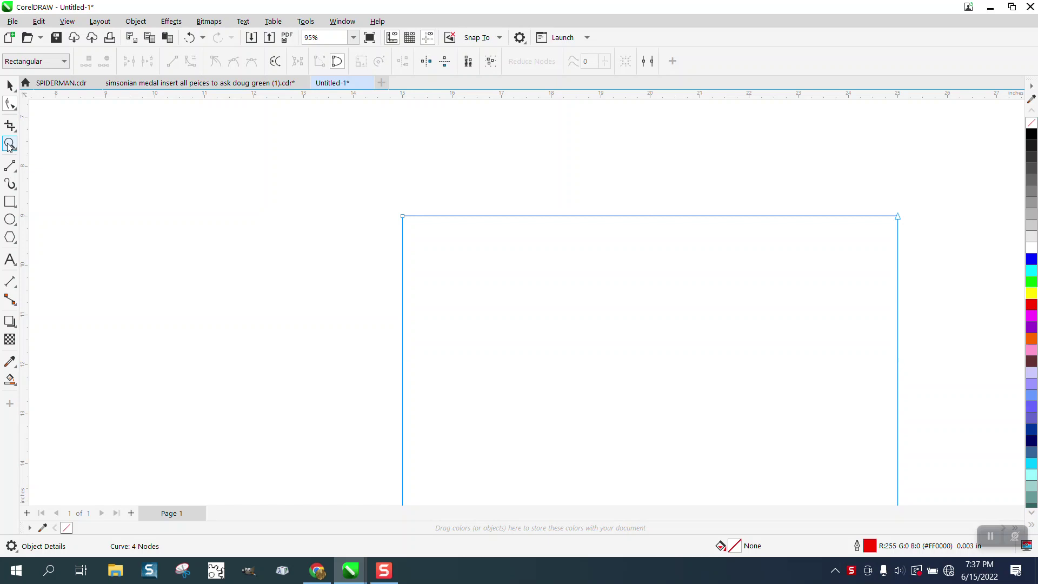
left_click(9, 144)
left_click_drag(378, 195, 573, 292)
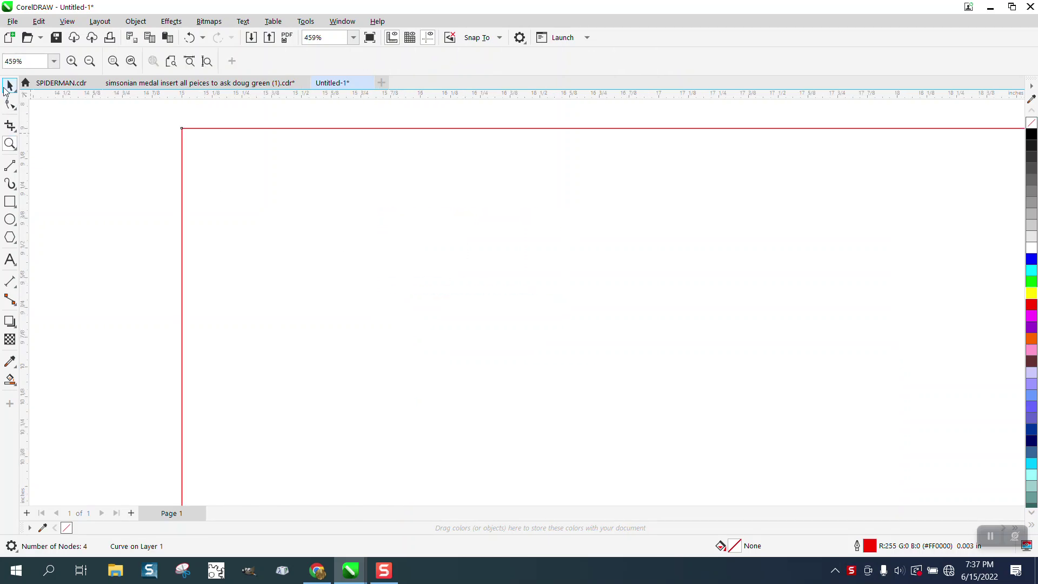
Set the document nudge distance to 1 inch.
left_click(10, 87)
left_click(64, 126)
left_click_drag(439, 66, 403, 65)
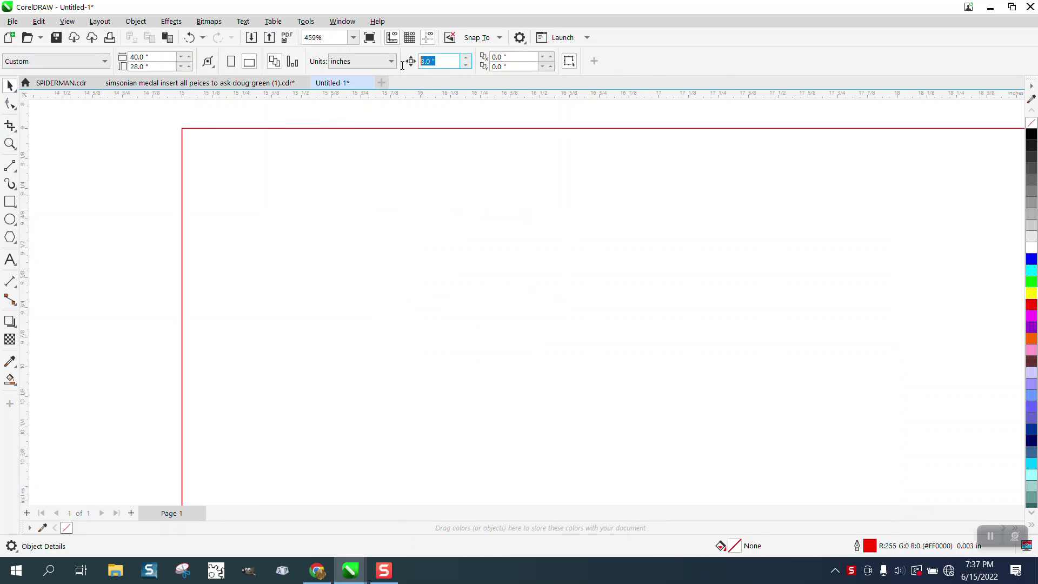
type("1")
key("Return")
Add nodes on the top and left edges, each 1 inch from the top-left corner.
left_click(10, 104)
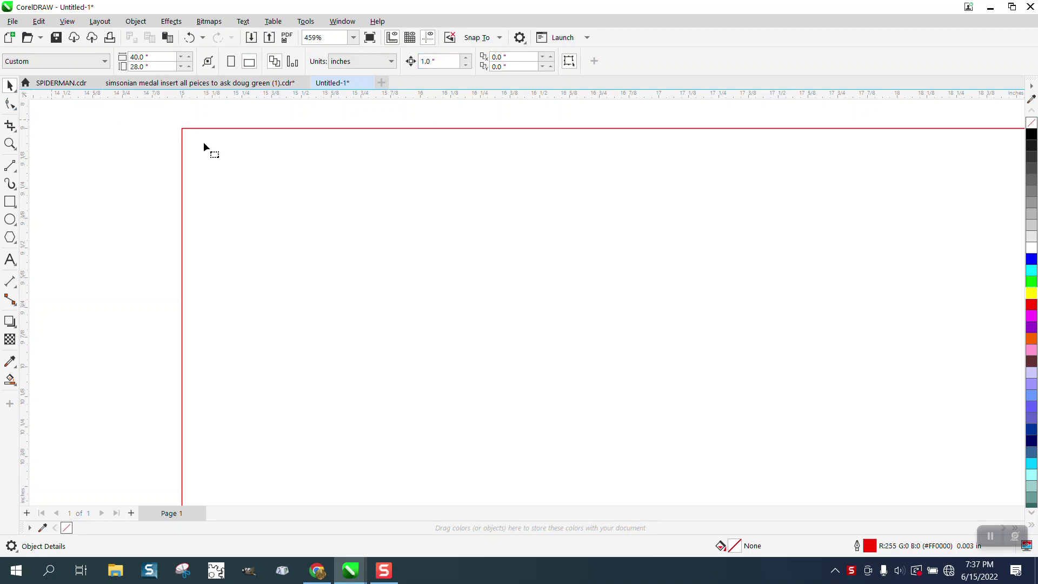
left_click(272, 129)
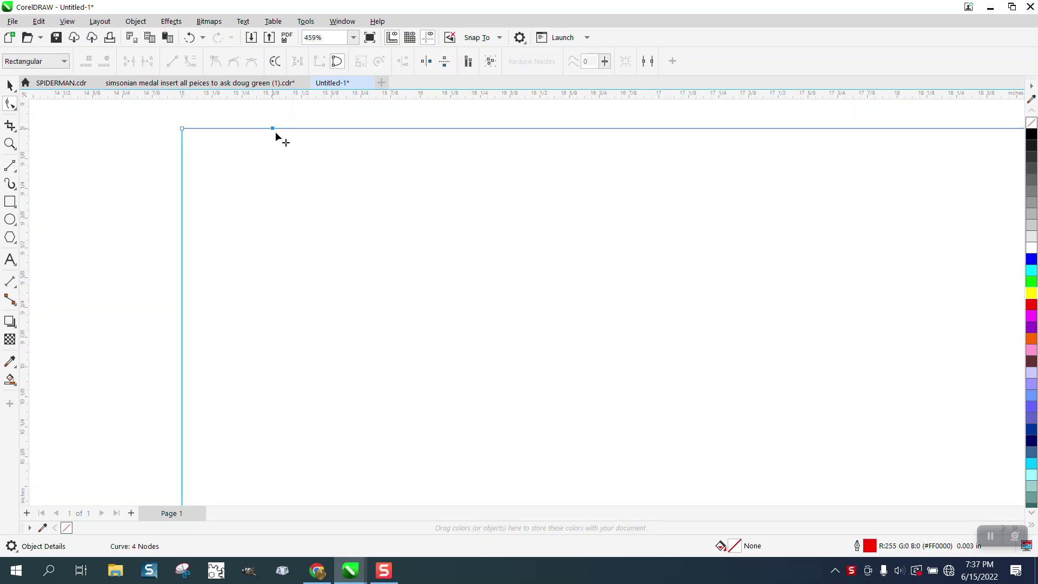
left_click_drag(273, 129, 183, 130)
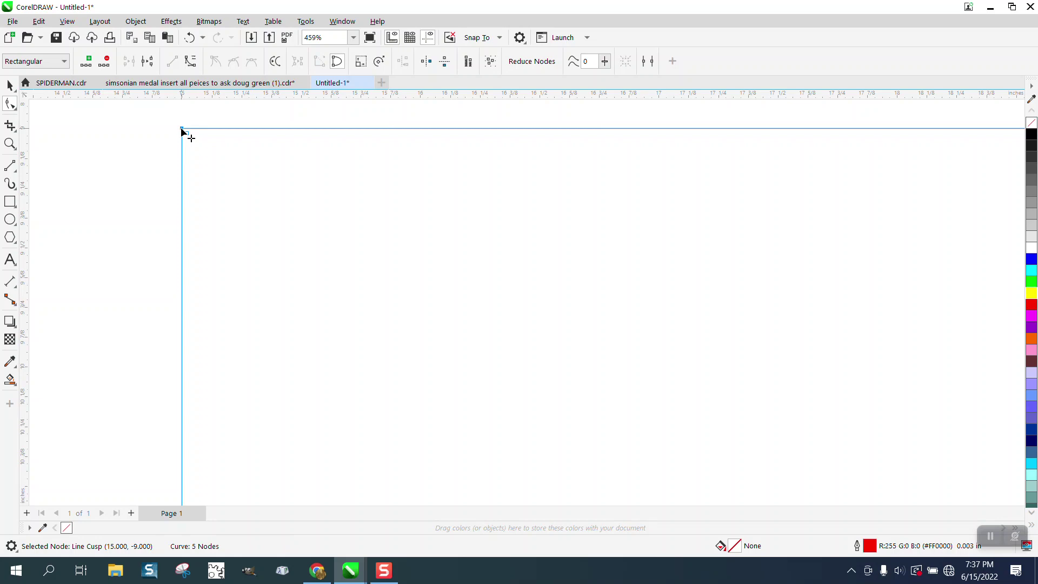
key("Tab")
double_click(182, 279)
left_click_drag(182, 280, 182, 131)
key("Tab")
Rotate the curve by -45° so it stands as a diamond.
scroll(244, 210, "down", 2)
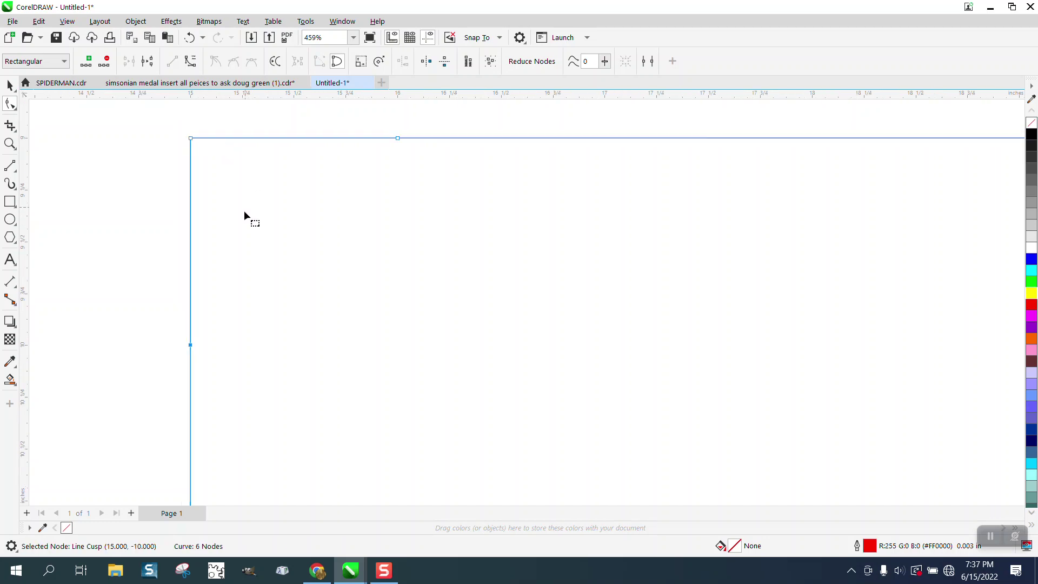
left_click(10, 86)
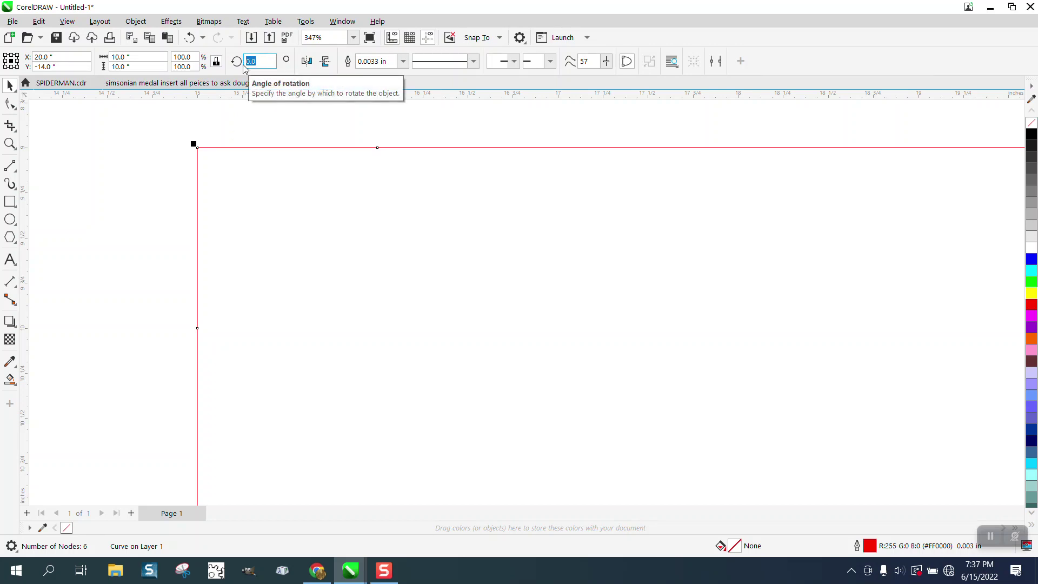
type("-45")
key("Return")
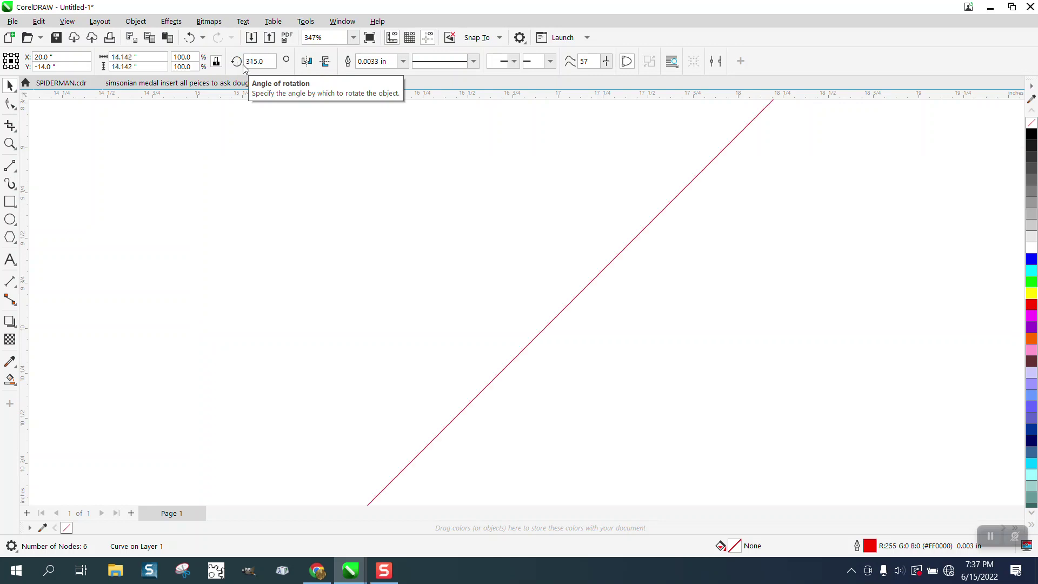
Zoom to the diamond's top point and select the two added nodes beside it.
scroll(285, 232, "down", 5)
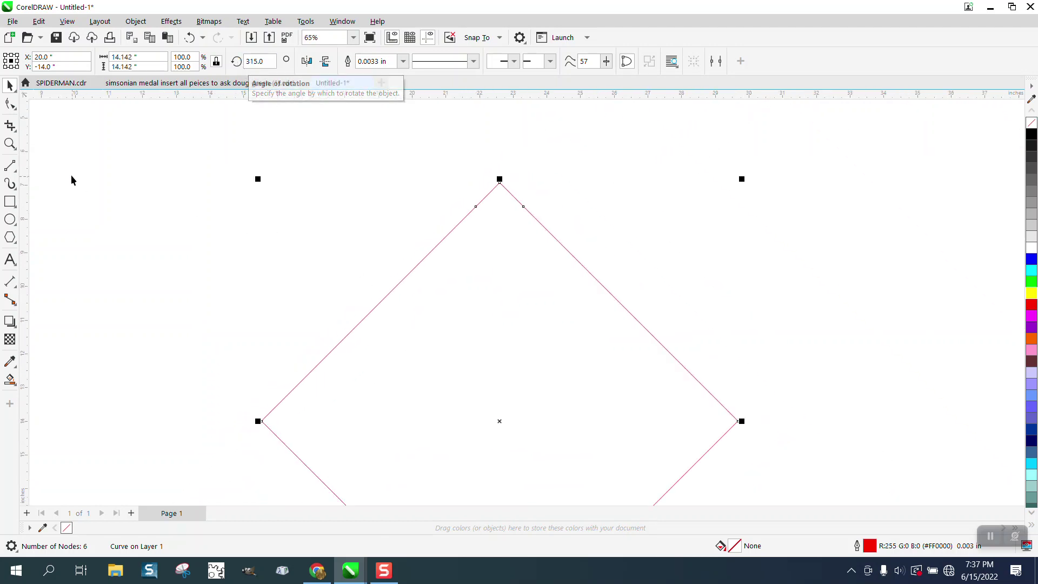
left_click(15, 145)
left_click_drag(467, 157, 557, 237)
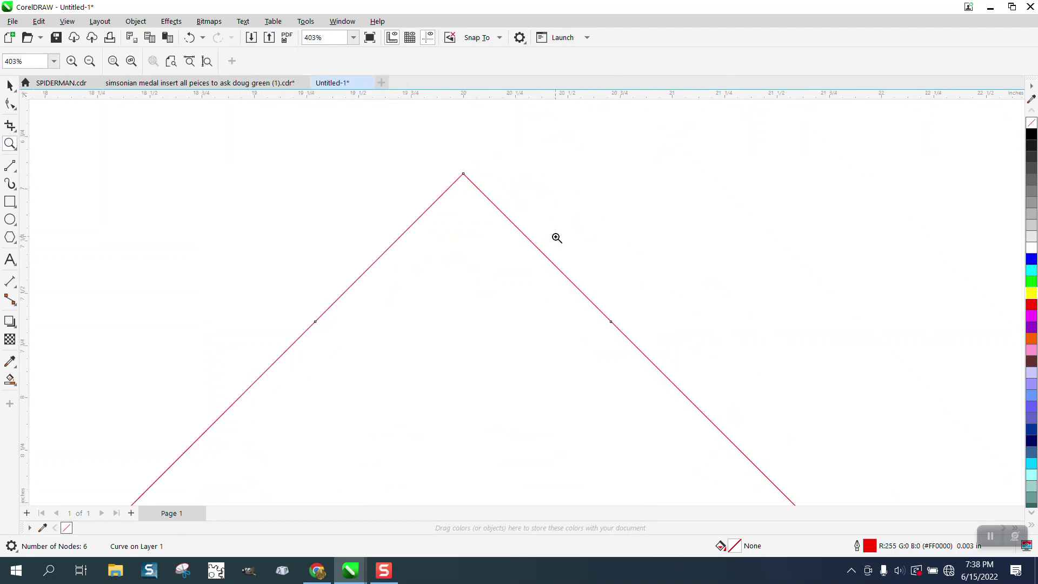
left_click(9, 86)
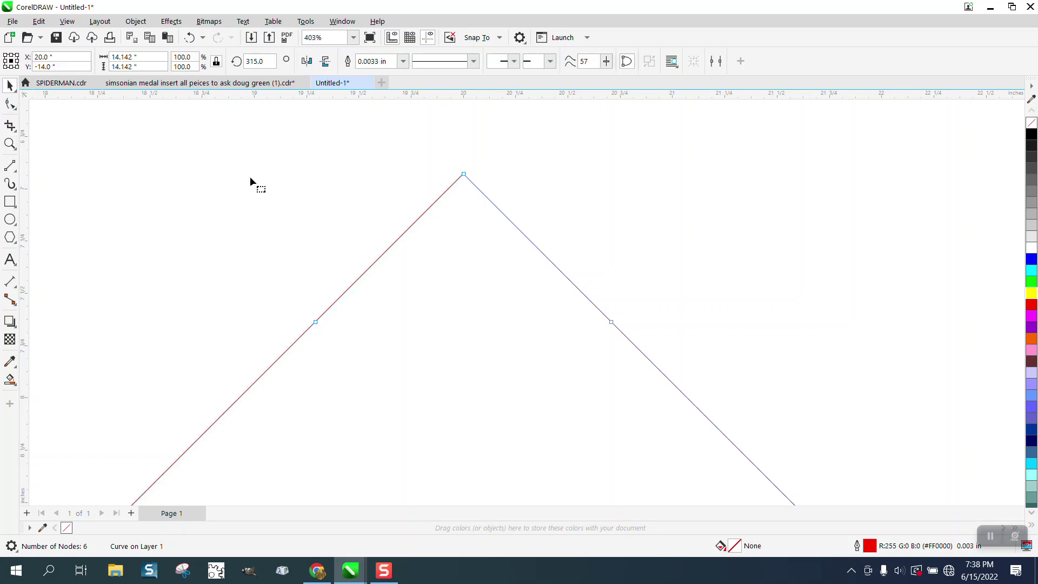
key("F10")
left_click_drag(276, 299, 657, 366)
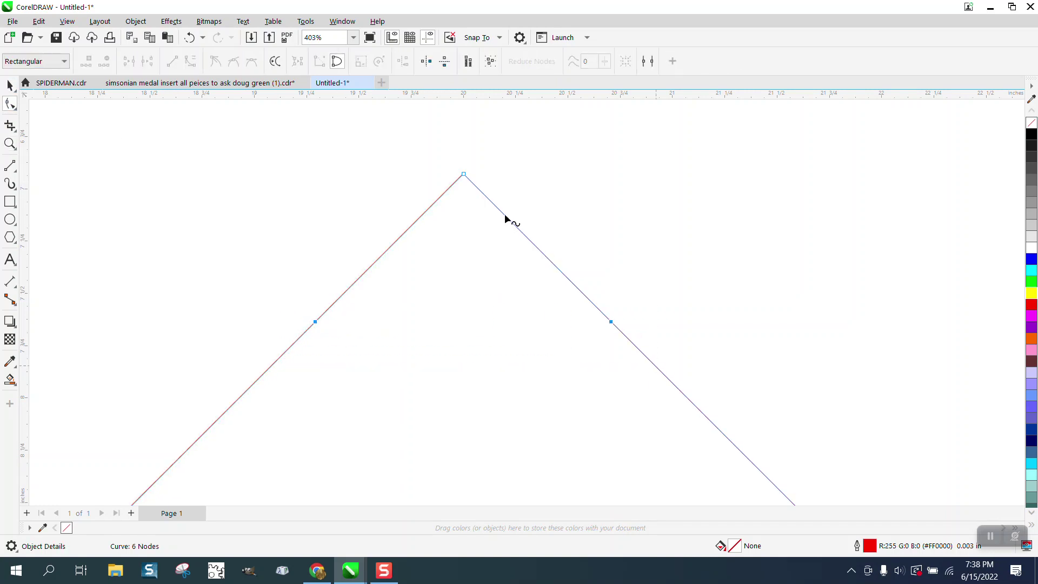
scroll(462, 162, "down", 3)
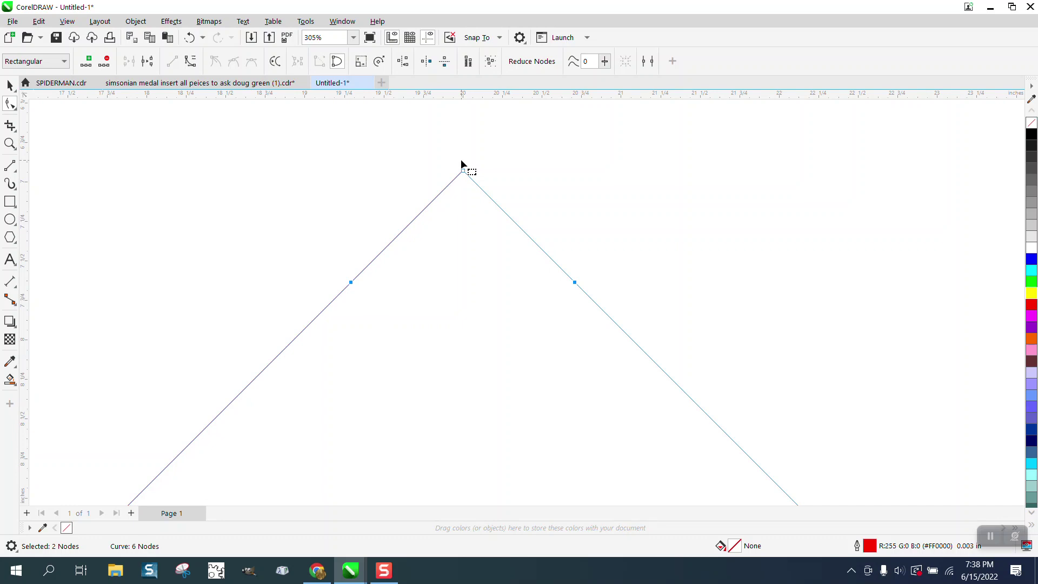
scroll(471, 169, "down", 4)
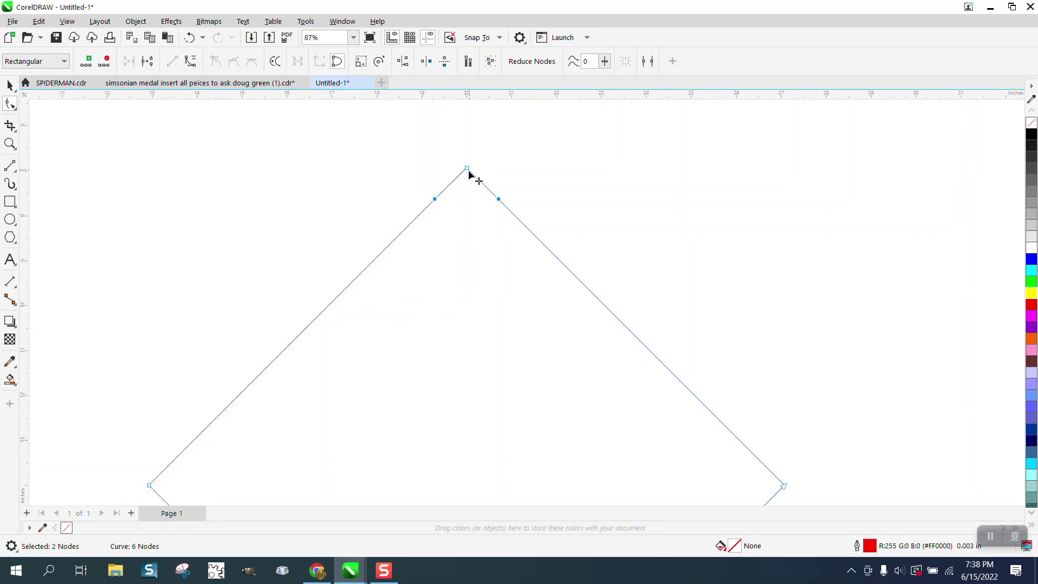
scroll(448, 190, "down", 1)
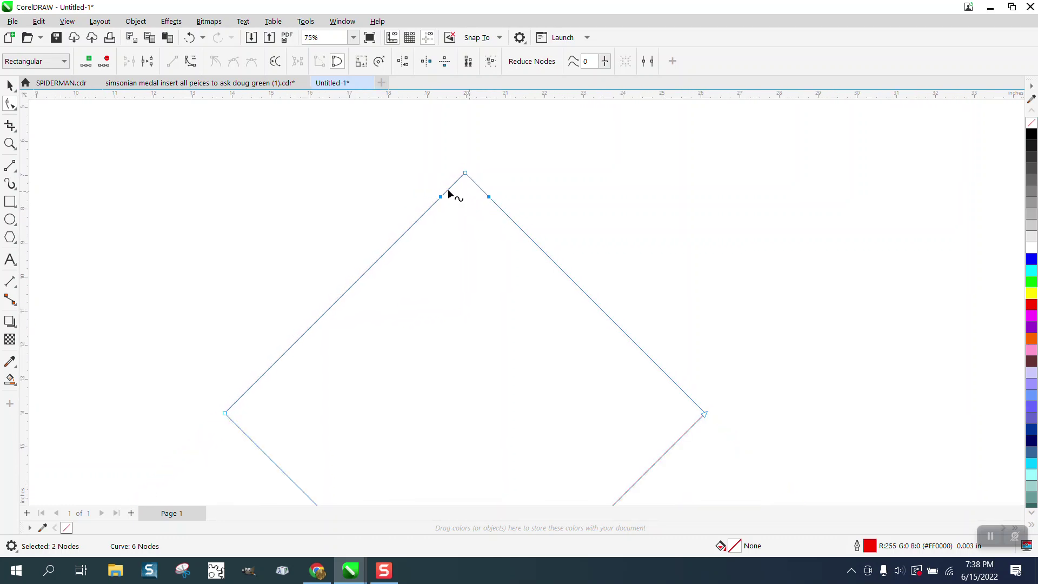
scroll(448, 188, "down", 1)
scroll(448, 189, "down", 1)
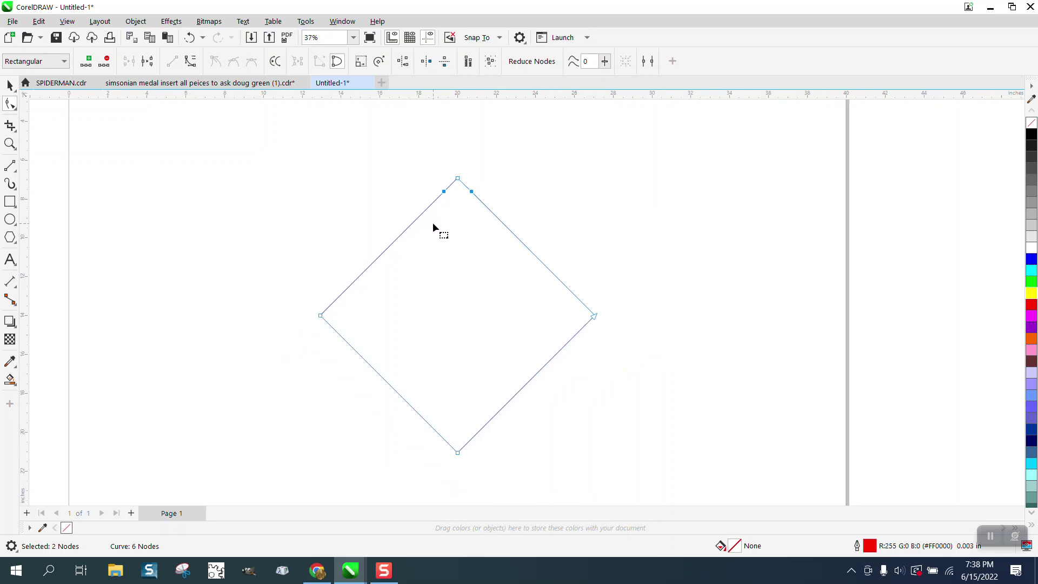
left_click(12, 143)
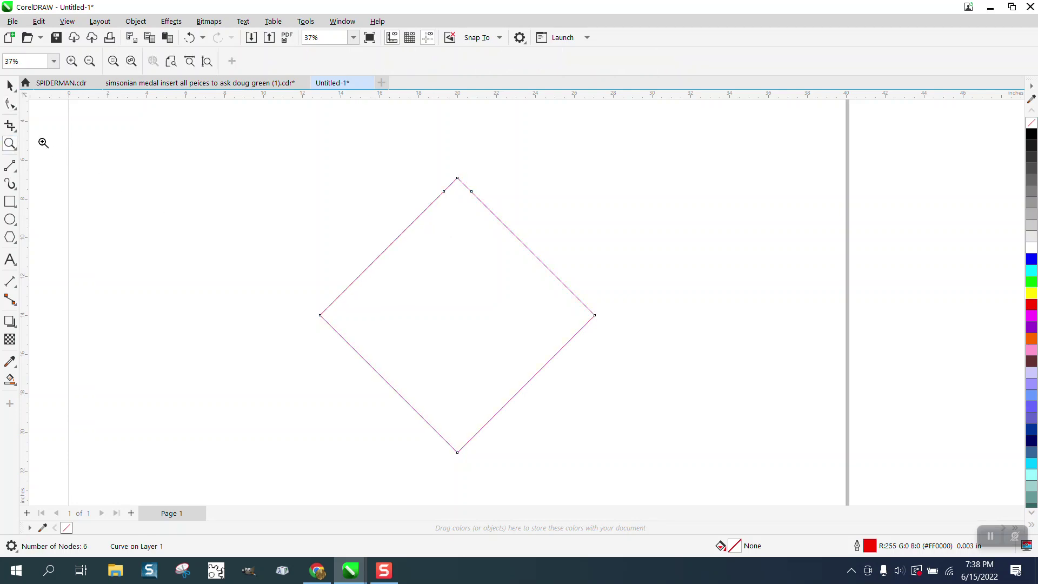
Delete the diamond's top node to flatten the point into a short edge.
left_click(10, 104)
left_click_drag(476, 180, 481, 184)
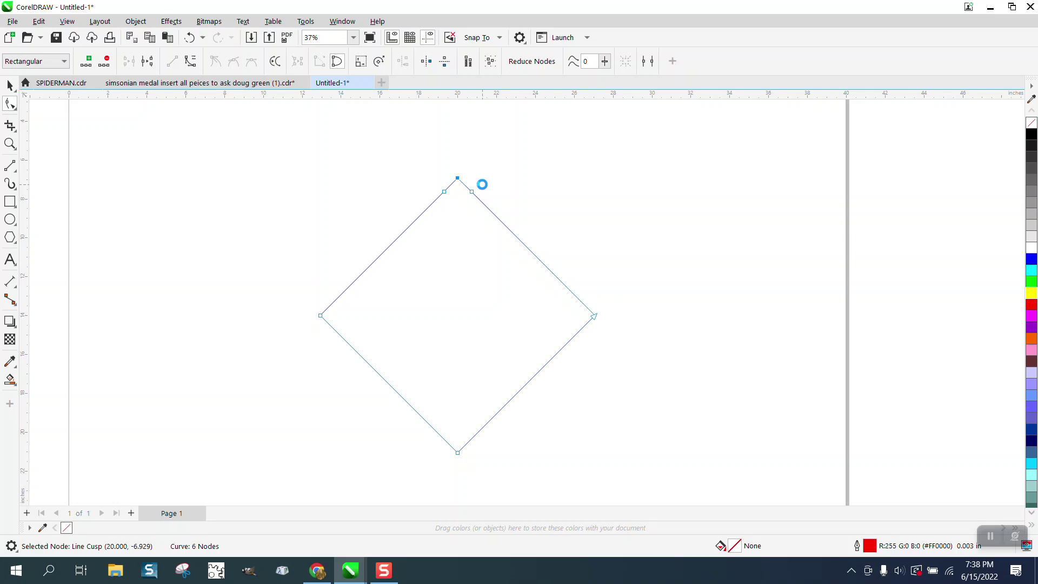
key("Delete")
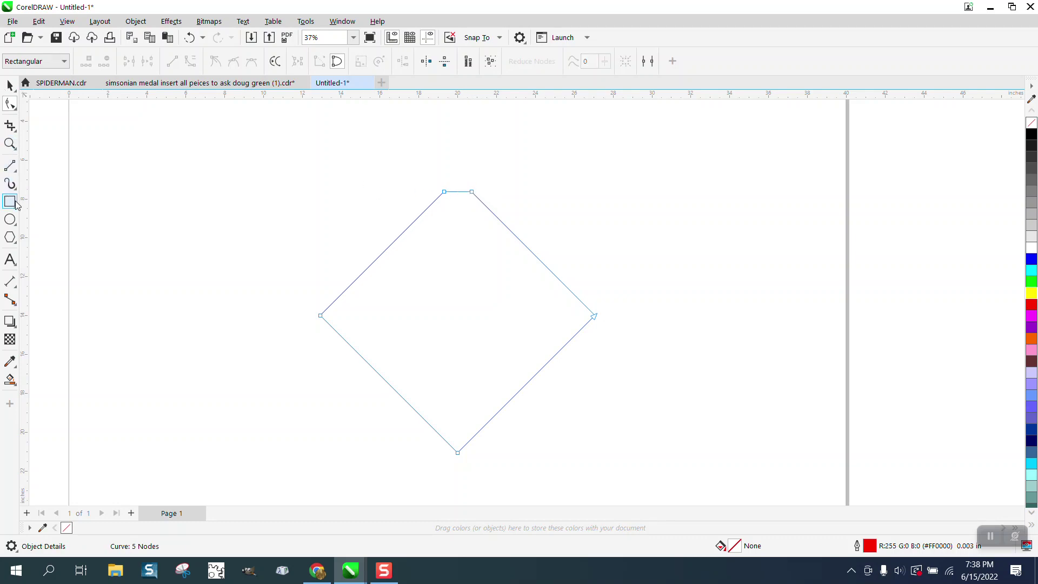
Add a 1.41" parallel dimension across the new flat top edge.
left_click(14, 284)
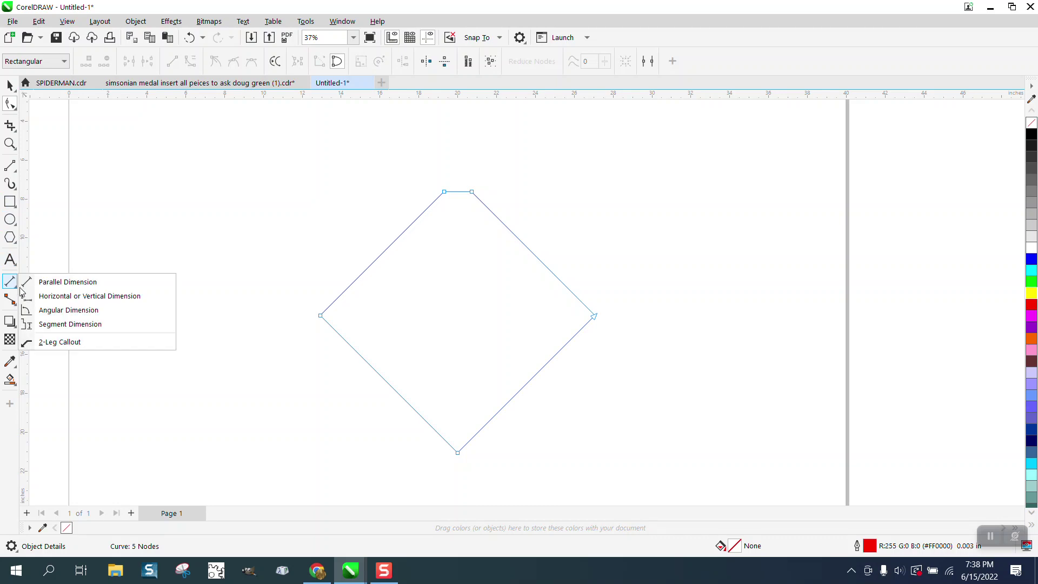
left_click(53, 283)
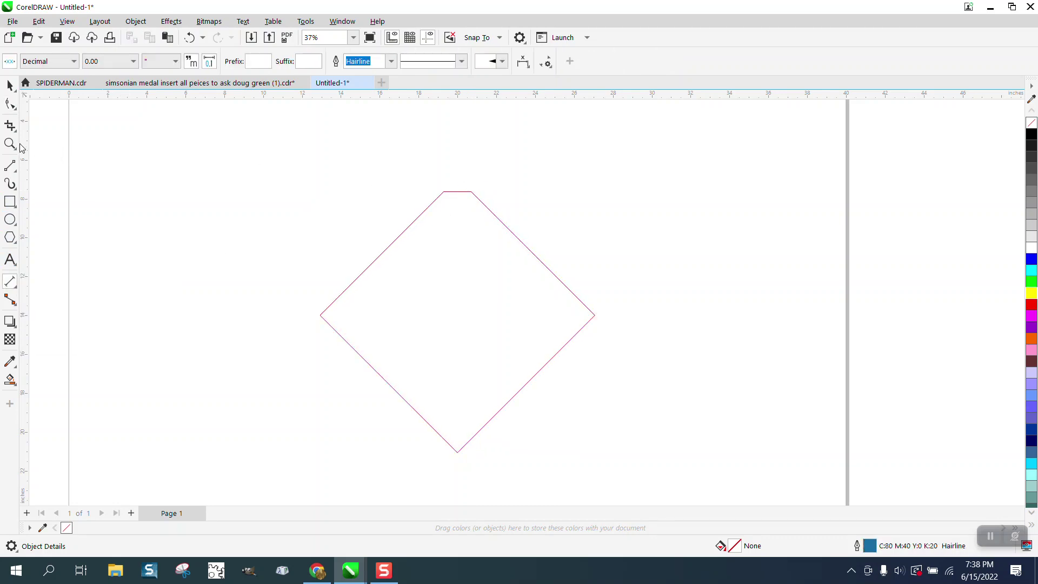
key("z")
left_click_drag(413, 181, 540, 250)
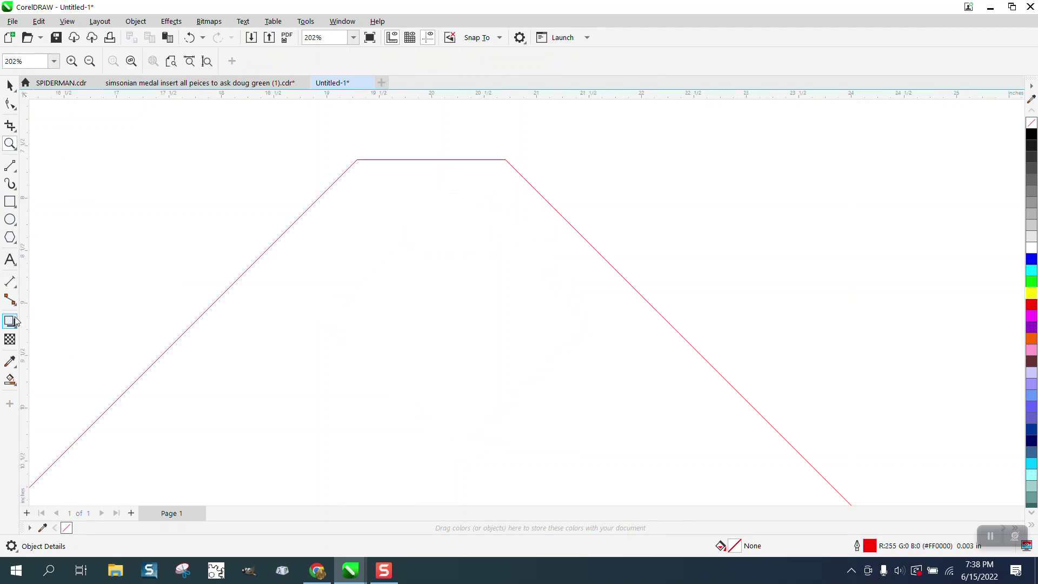
left_click(10, 282)
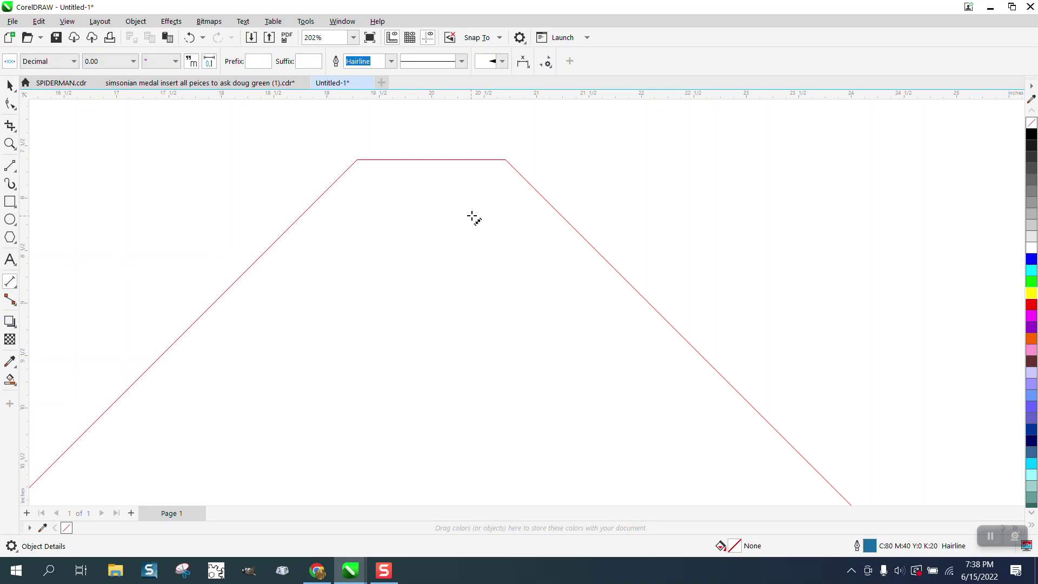
left_click(506, 159)
left_click(357, 160)
left_click(357, 149)
Select the chamfered shape and its 315.0 rotation value.
left_click(8, 86)
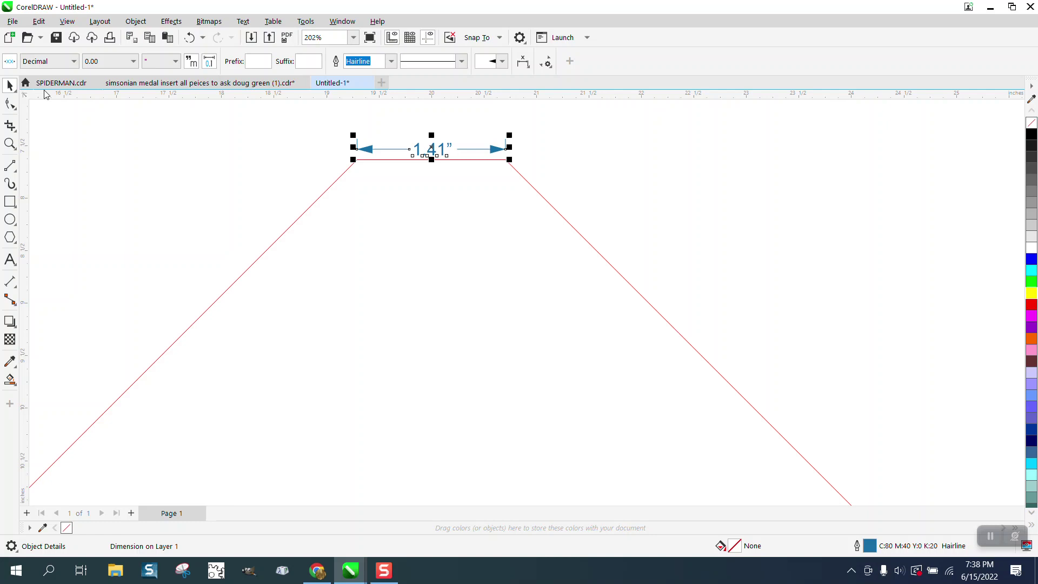
scroll(329, 224, "down", 2)
left_click(508, 251)
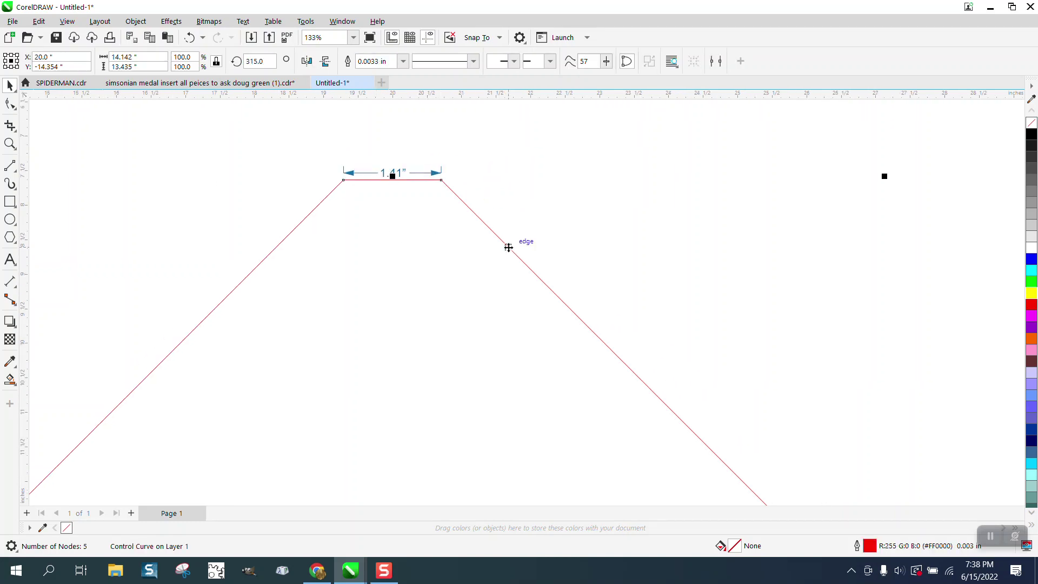
scroll(506, 243, "down", 3)
left_click_drag(272, 61, 243, 65)
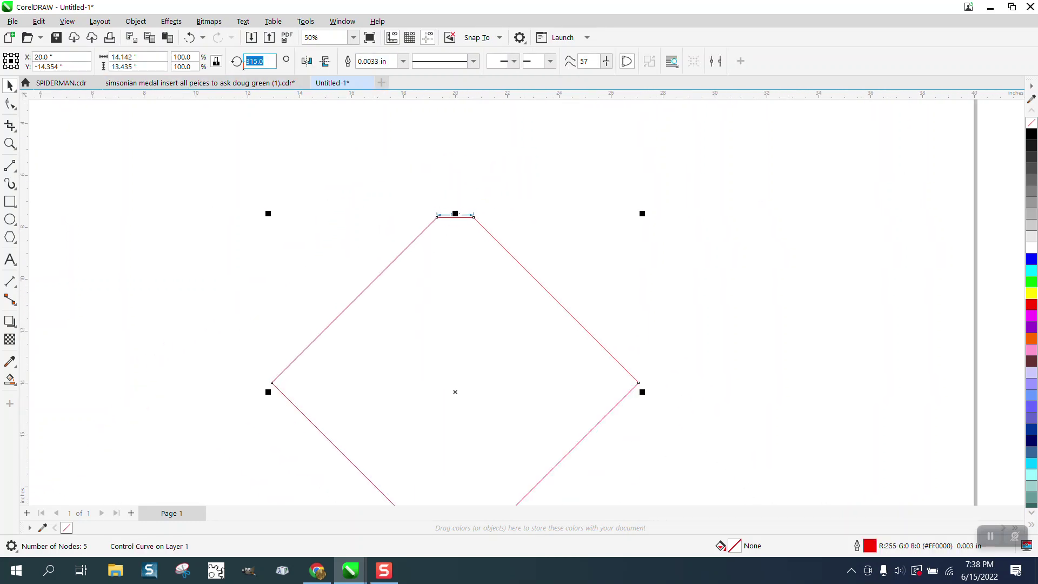
Set the chamfered shape's rotation back to 0°.
type("0")
key("Return")
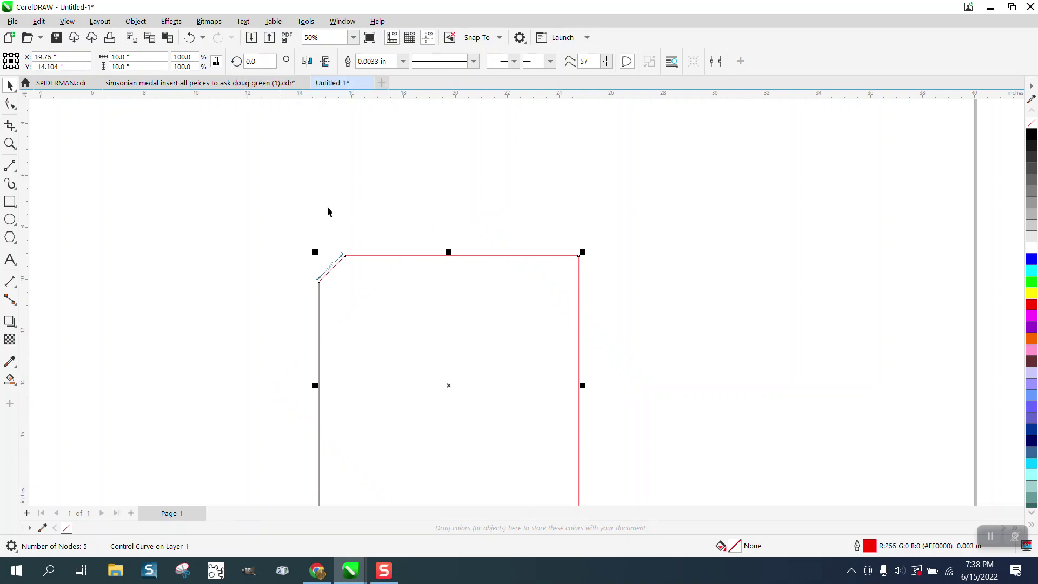
scroll(386, 209, "down", 2)
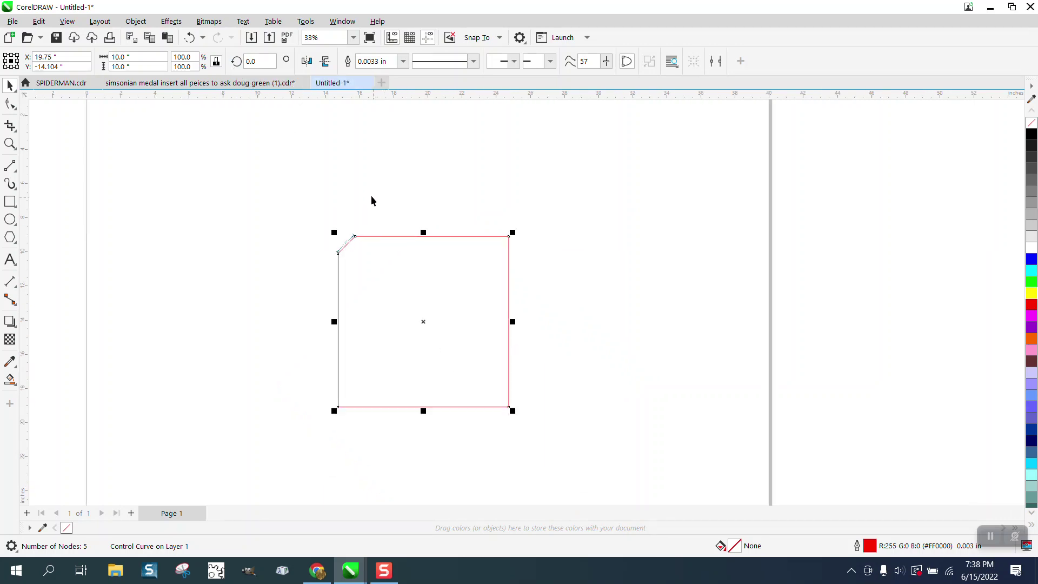
Draw a new square to the right and set its width to 10 inches.
left_click(10, 203)
left_click_drag(705, 206, 578, 333)
left_click(116, 57)
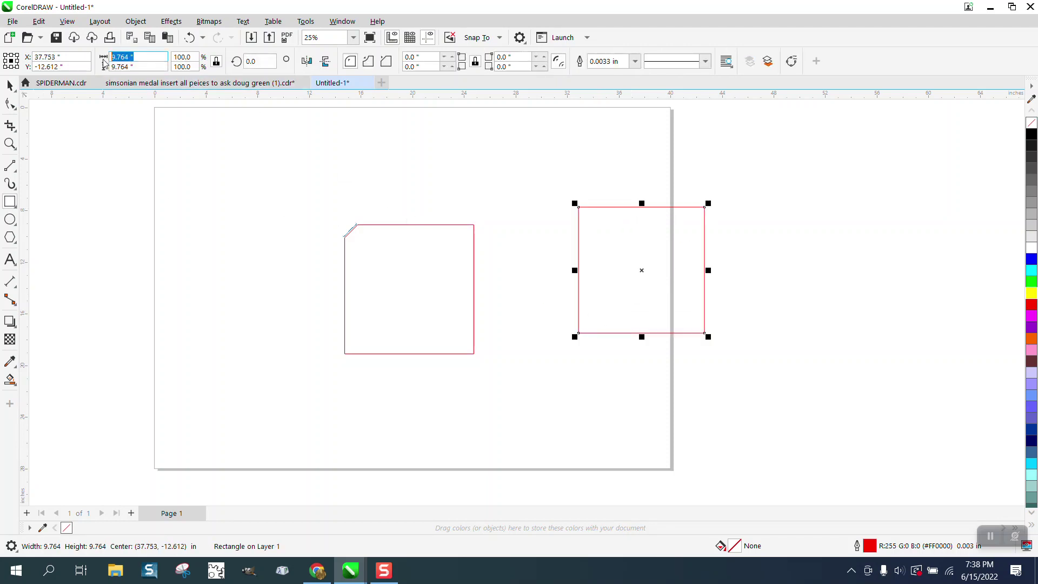
type("10")
key("Return")
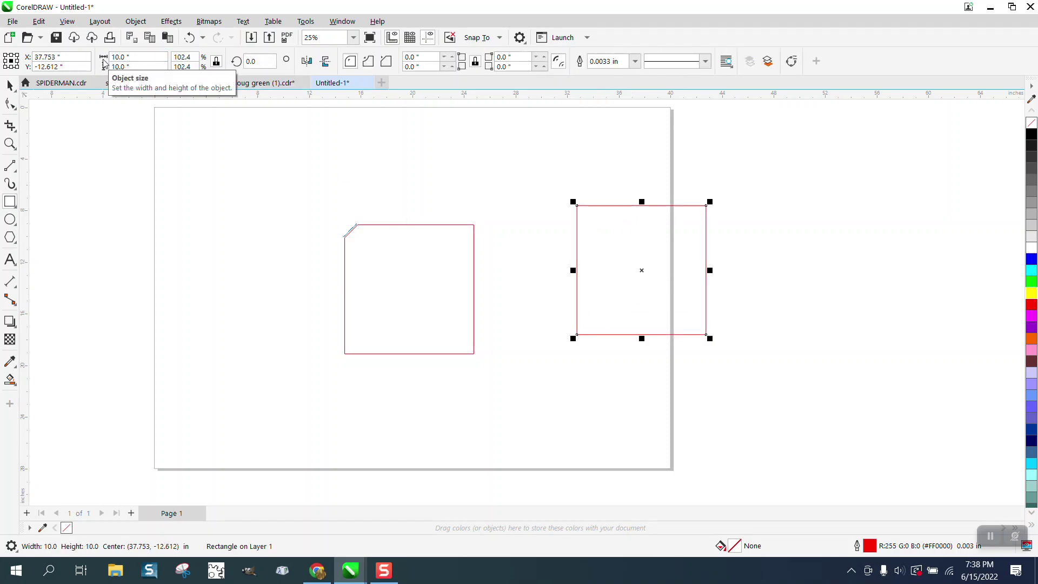
Move the chamfered shape to the upper left, centre the new square, and choose Chamfered corners.
left_click(12, 86)
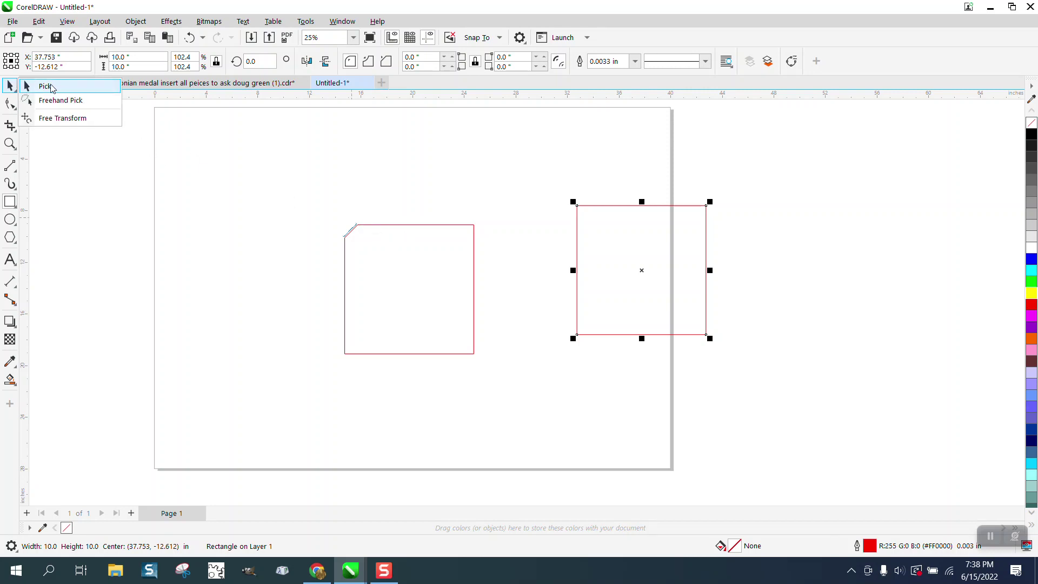
left_click(52, 87)
left_click_drag(418, 225, 212, 188)
left_click(596, 235)
key("p")
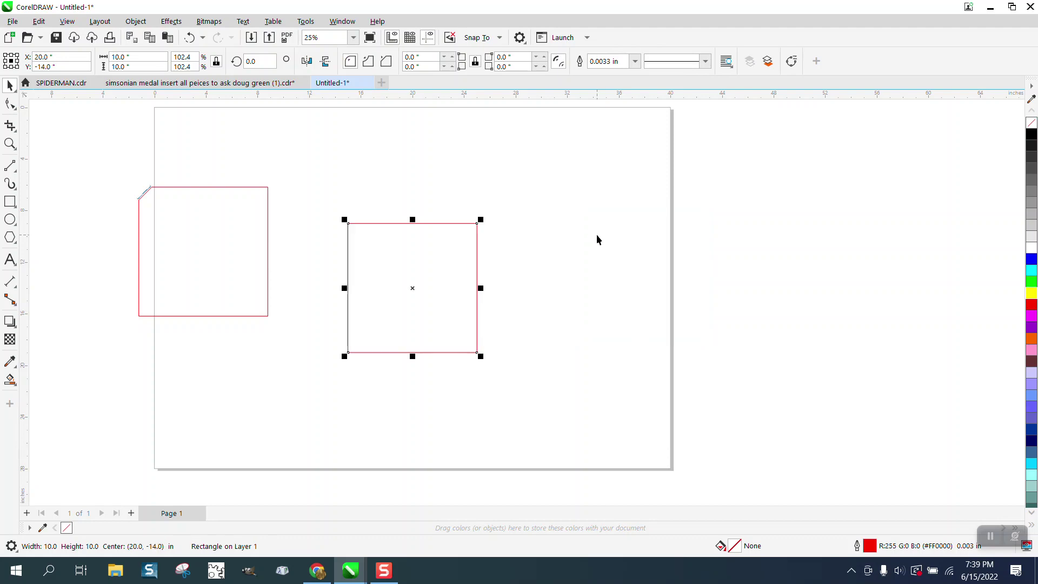
left_click(386, 63)
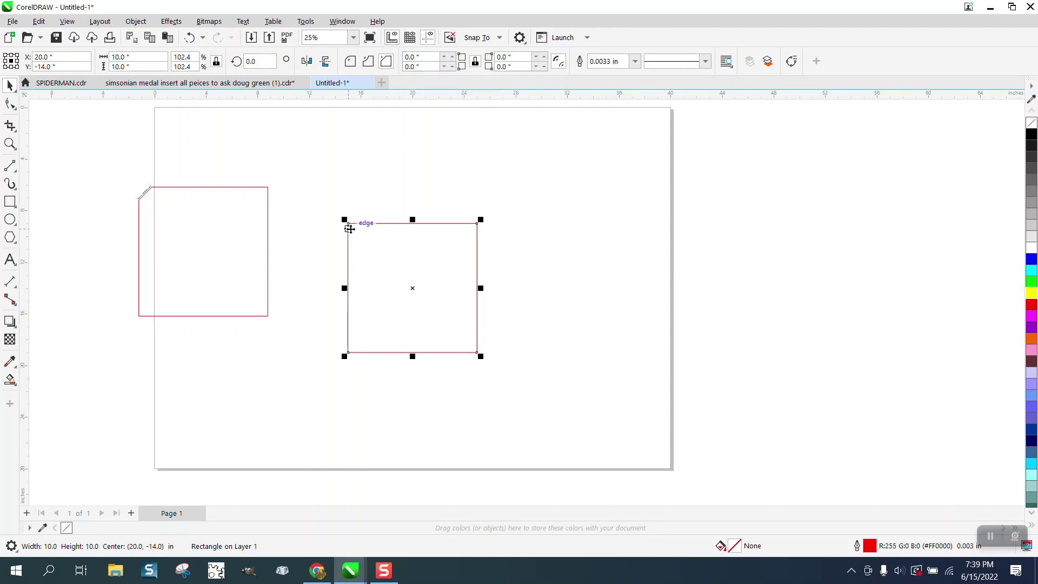
Unlock the corners and give only the top-left corner a 1 inch chamfer.
left_click(476, 61)
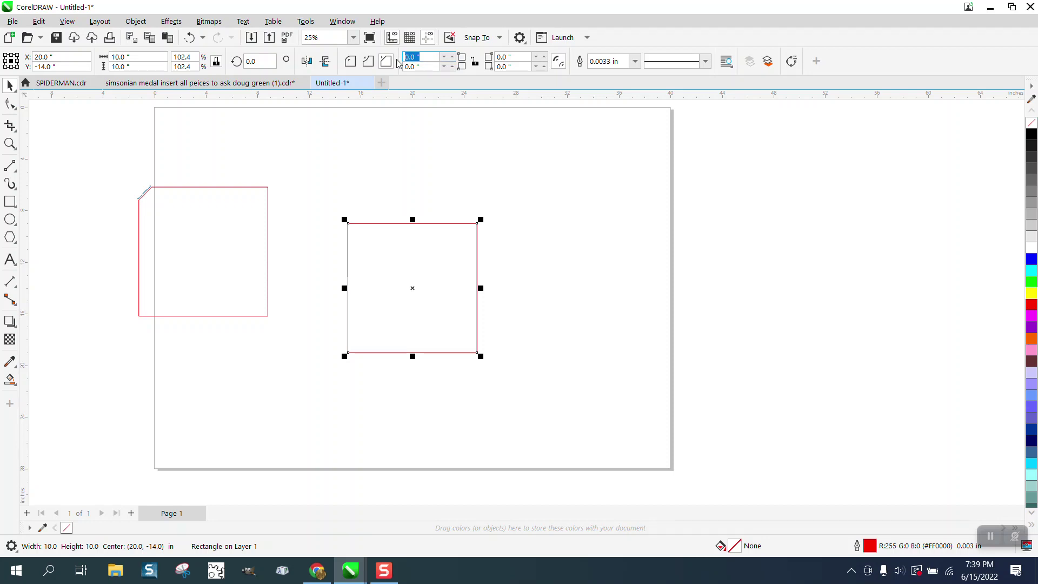
type("1")
key("Return")
Dimension the new chamfer edge with a 1.41" parallel dimension.
left_click(9, 143)
left_click_drag(317, 204, 440, 262)
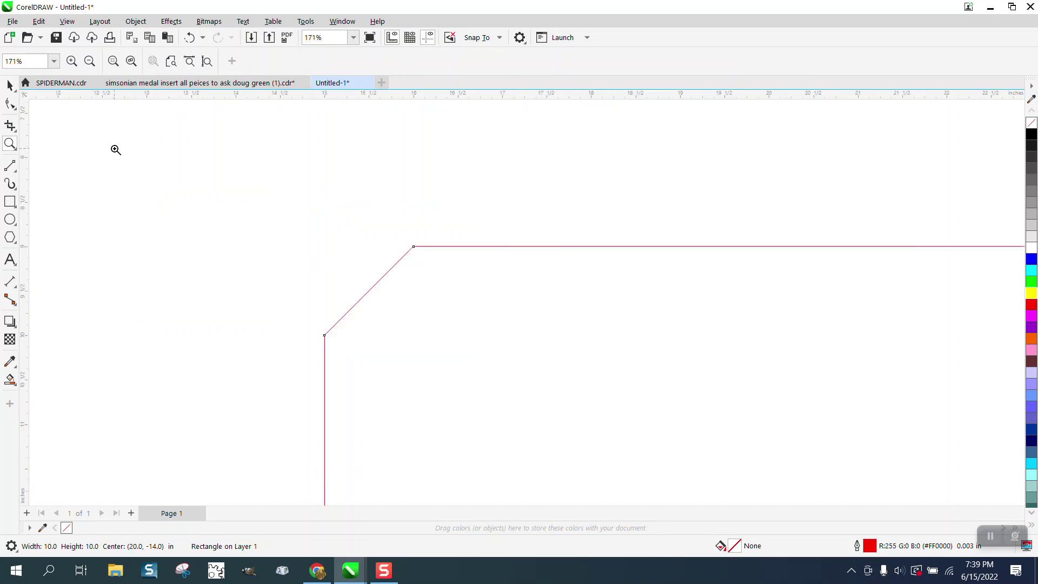
left_click(15, 285)
left_click(69, 281)
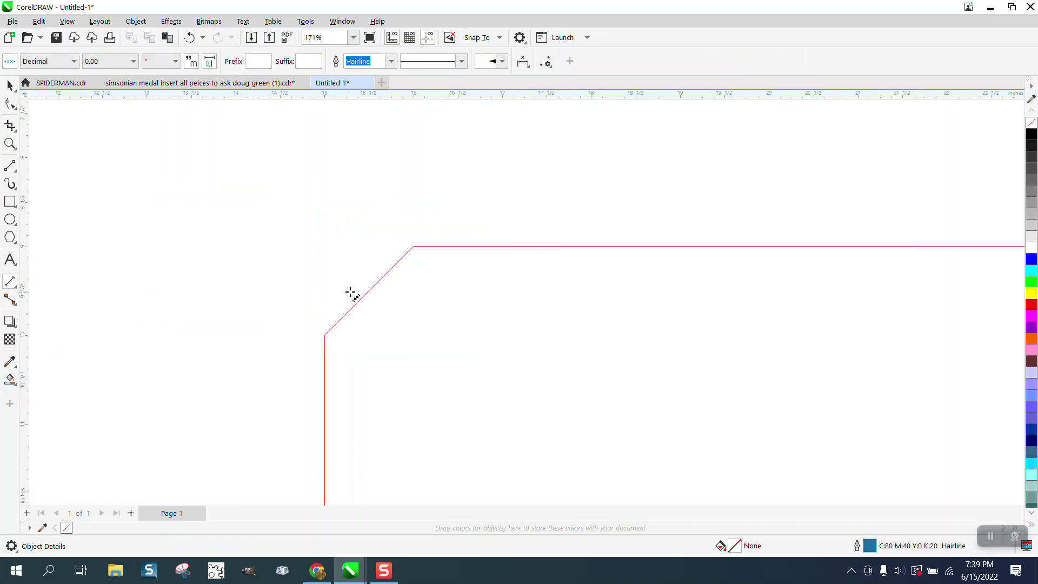
left_click_drag(413, 246, 325, 332)
left_click(275, 286)
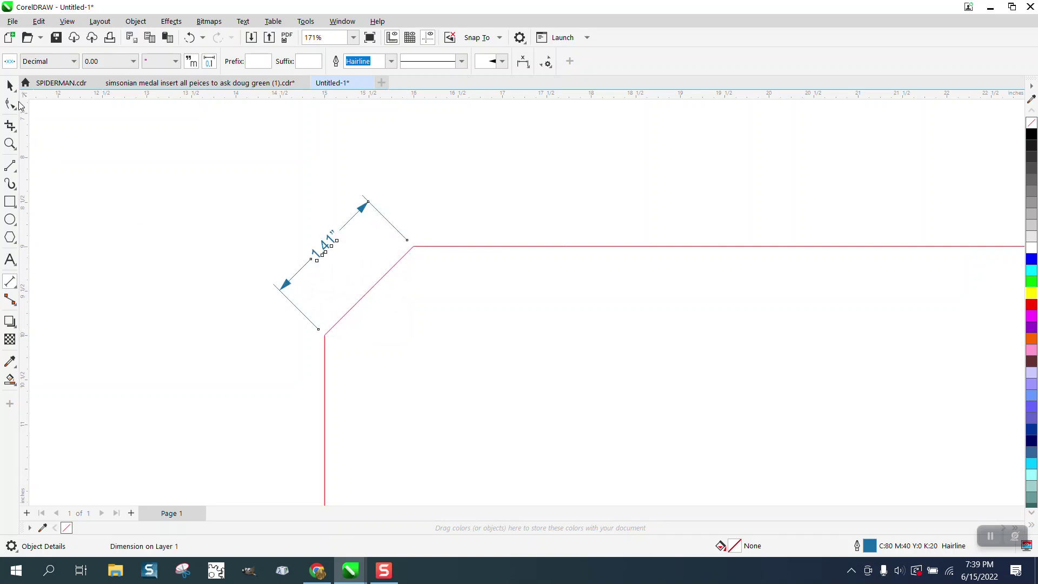
left_click(10, 85)
scroll(235, 215, "down", 5)
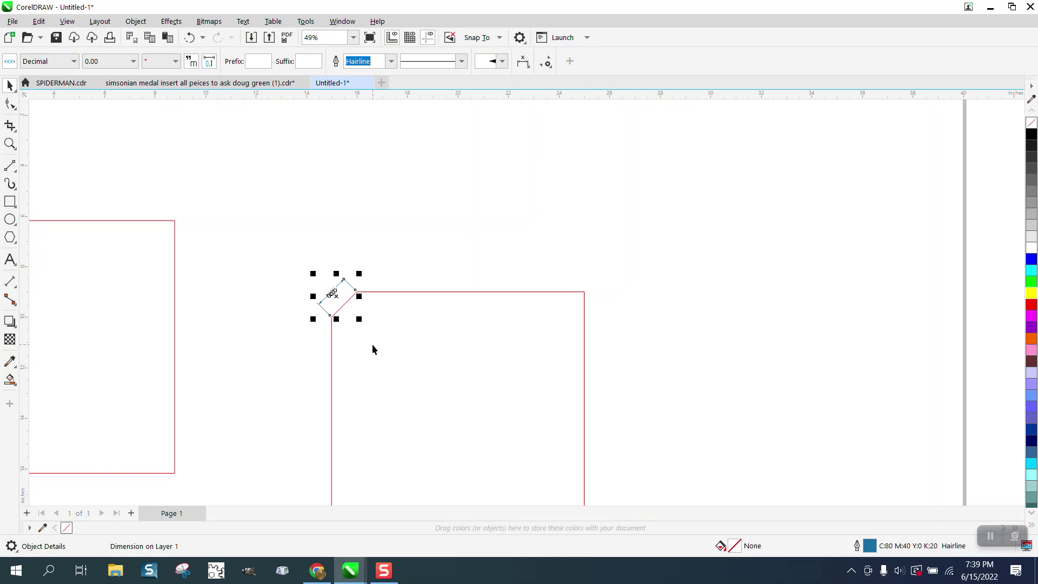
scroll(372, 349, "down", 2)
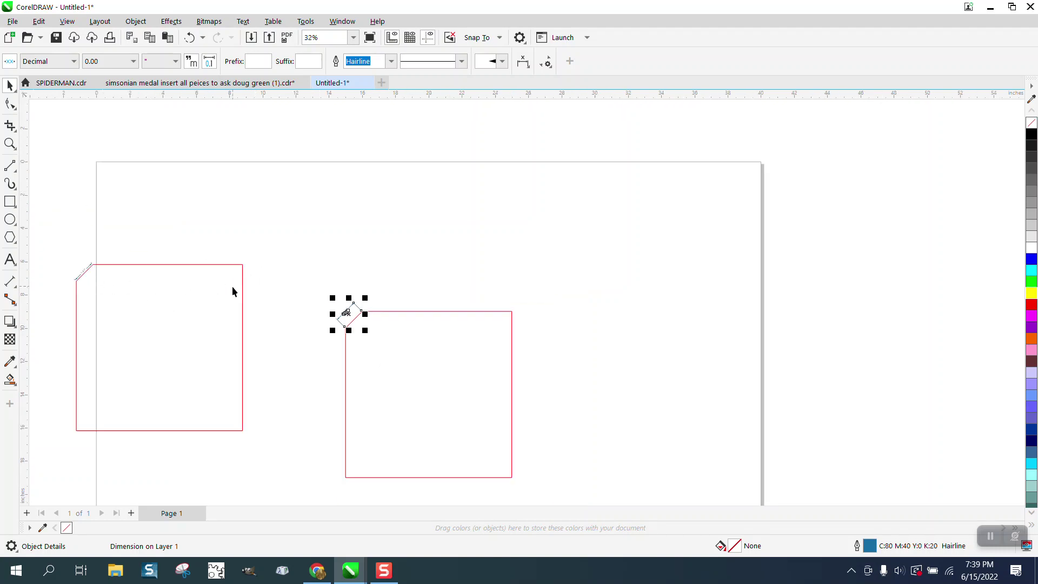
scroll(308, 292, "down", 1)
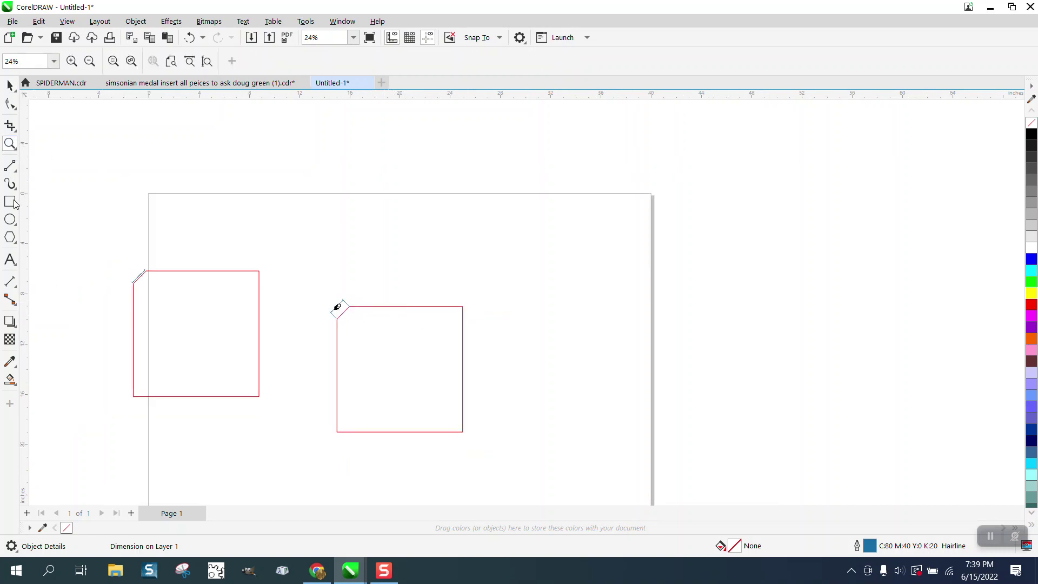
Zoom in to compare both chamfered corners, then delete the right-hand square.
left_click(10, 165)
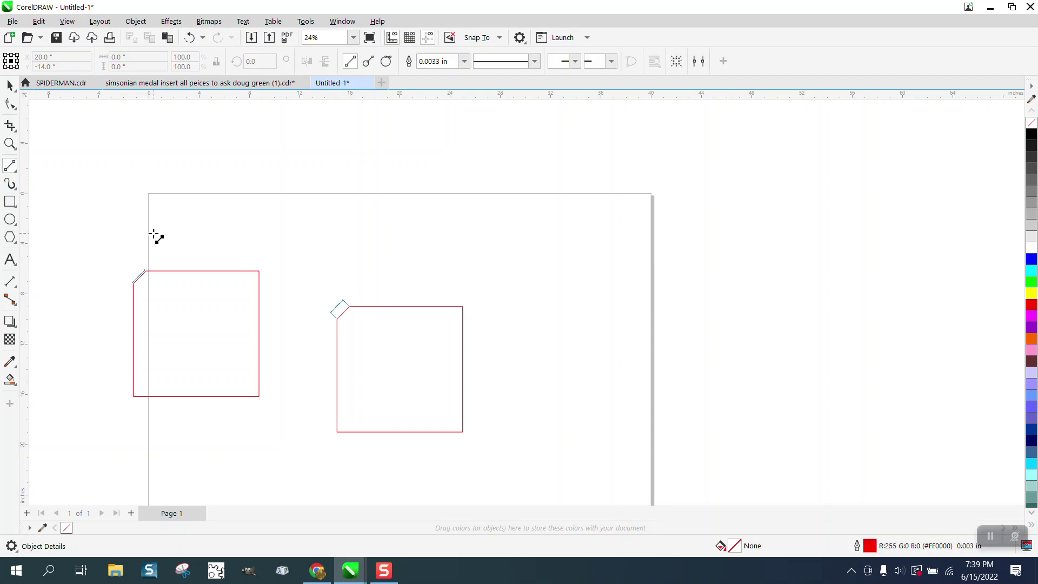
left_click(9, 144)
left_click_drag(122, 251, 381, 328)
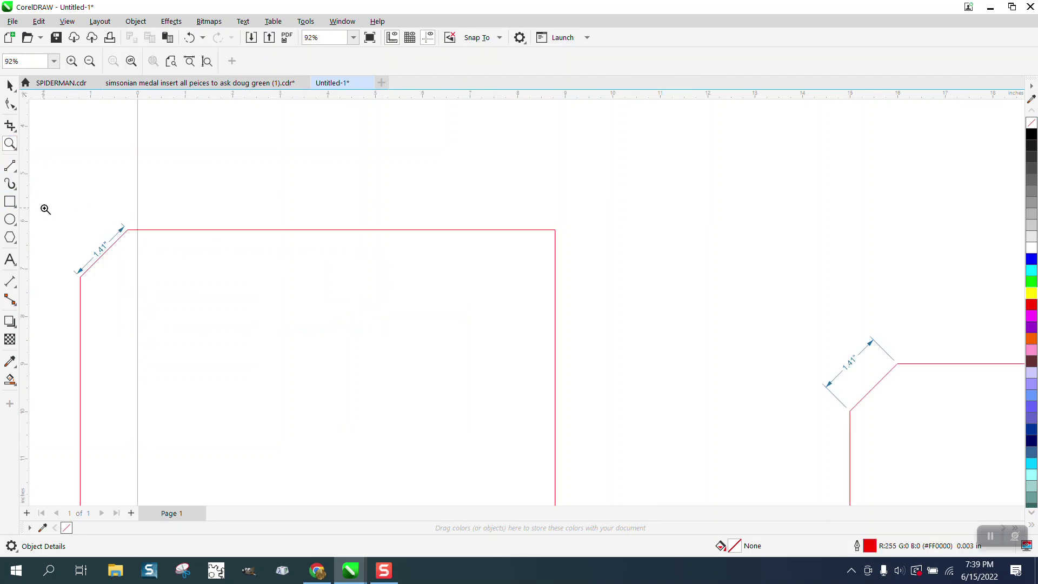
scroll(203, 225, "down", 5)
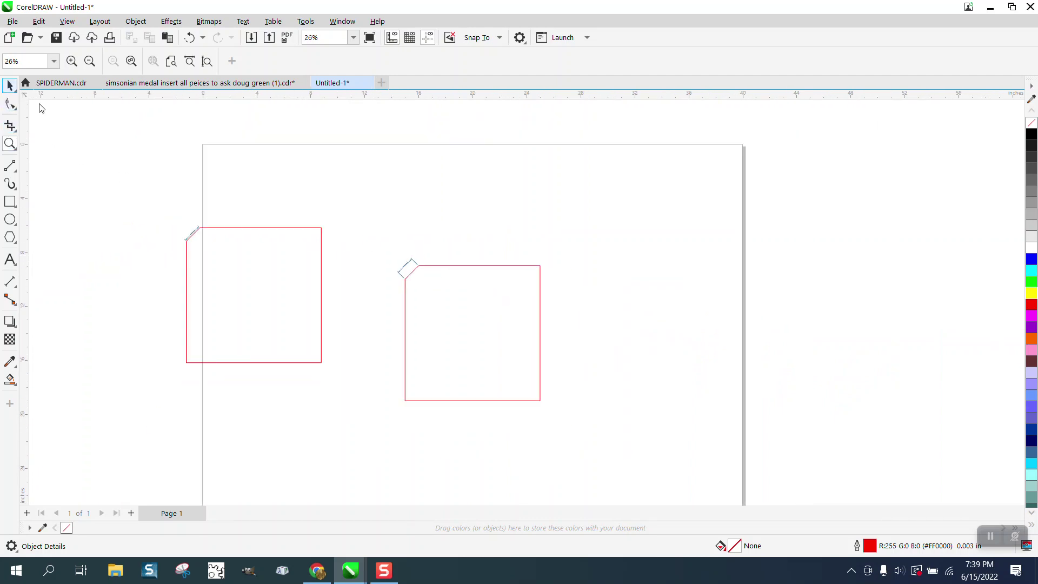
left_click(10, 85)
left_click_drag(359, 224, 636, 425)
key("Delete")
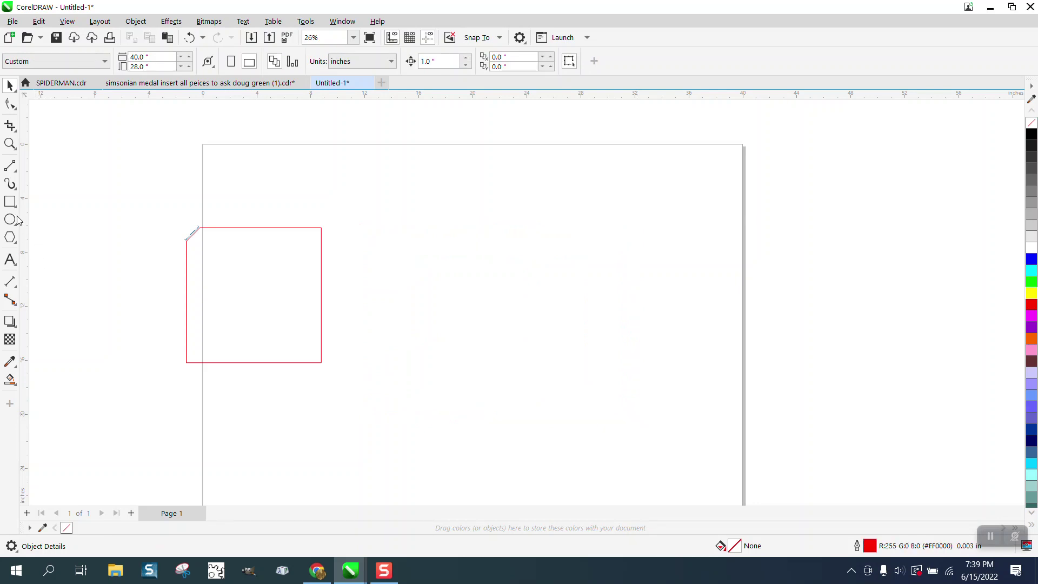
Draw a replacement square in its place and set its width to 10 inches.
mouse_move(623, 240)
left_mouse_down()
mouse_move(481, 352)
mouse_move(477, 385)
left_mouse_up()
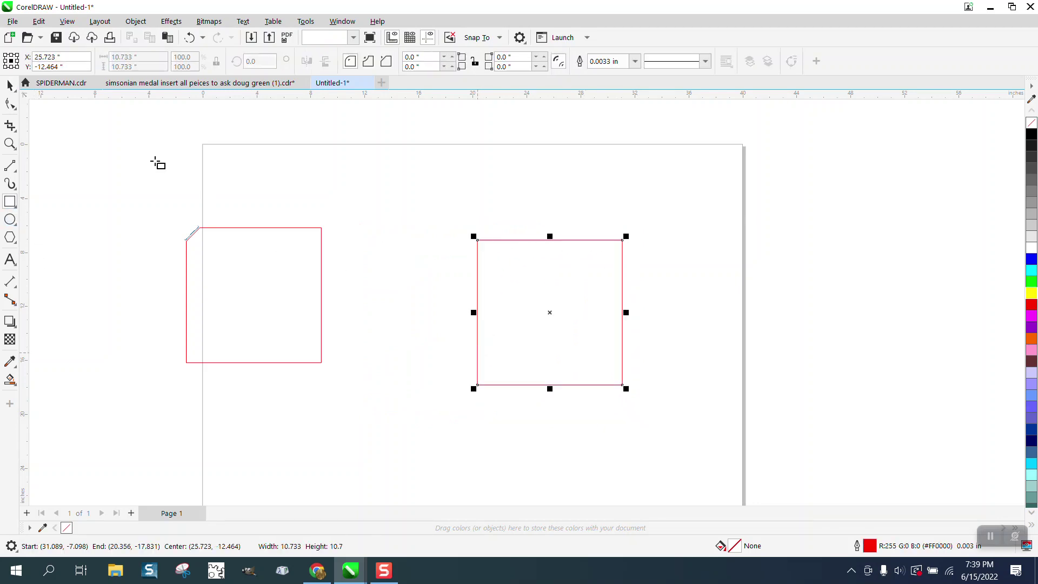
left_click_drag(140, 57, 99, 64)
type("10")
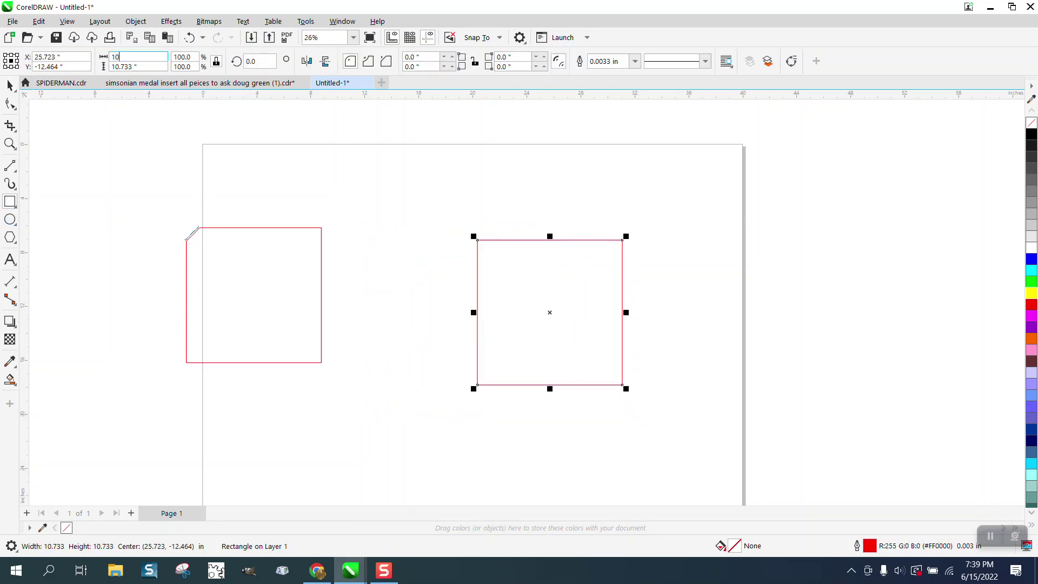
key("Return")
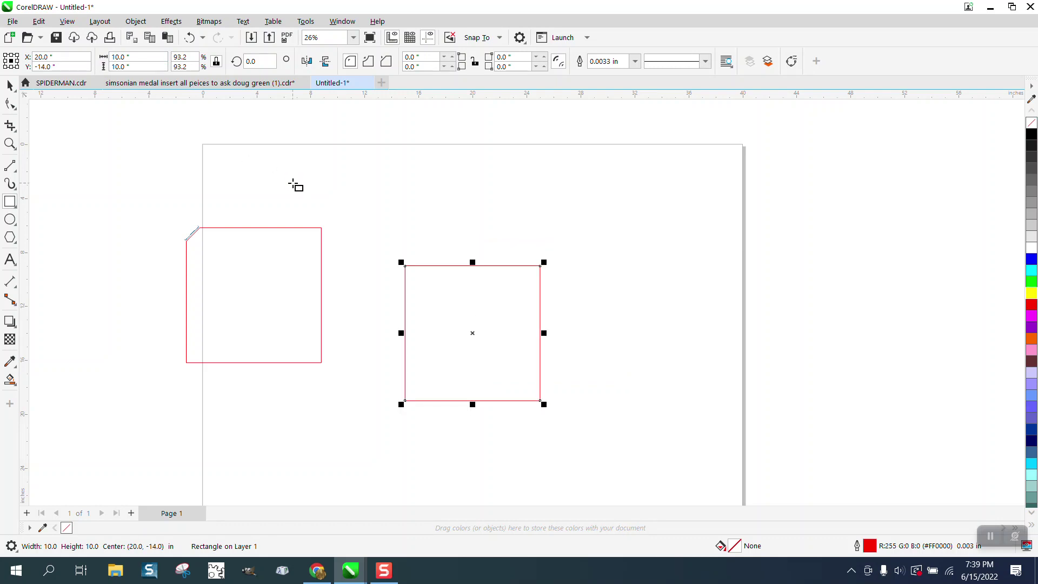
Zoom in on the second square and convert it to curves for node editing.
left_click(9, 143)
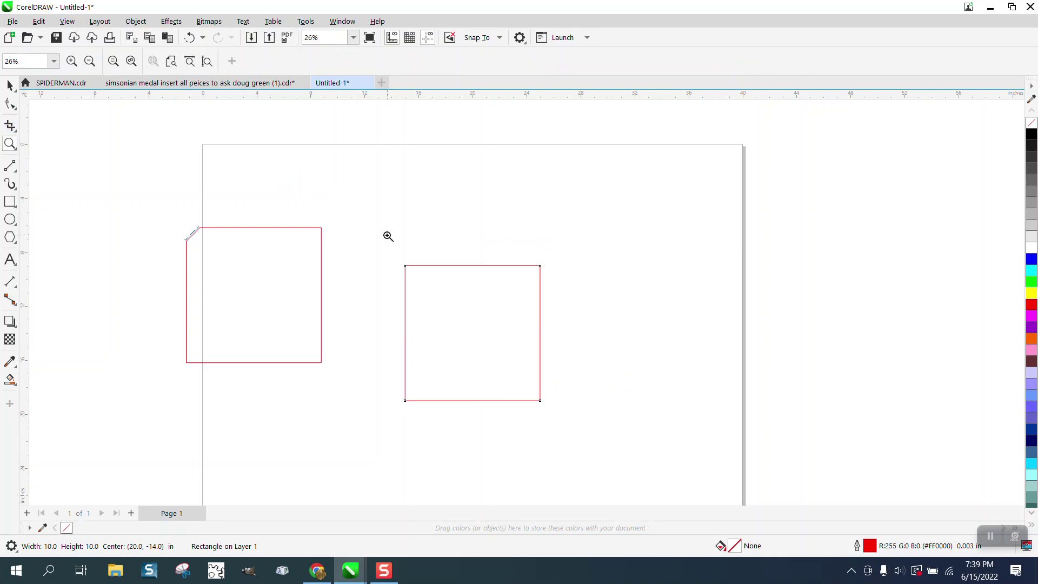
left_click_drag(387, 234, 531, 386)
left_click(9, 85)
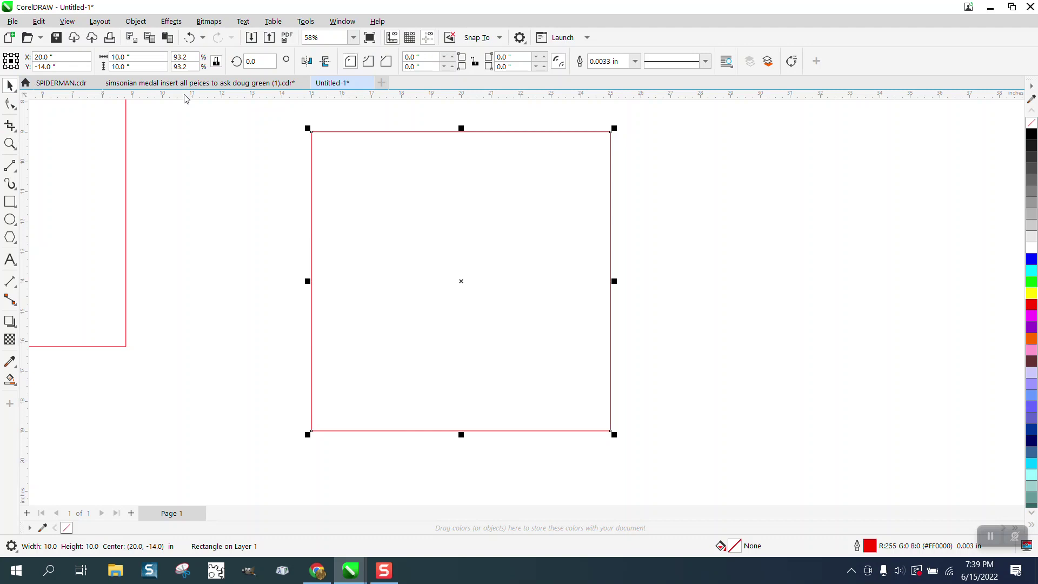
left_click(136, 21)
left_click(181, 340)
key("F10")
Add midpoint nodes, delete the left-middle one, and place a bottom node 1 inch from the bottom-right corner.
left_click_drag(252, 358, 640, 469)
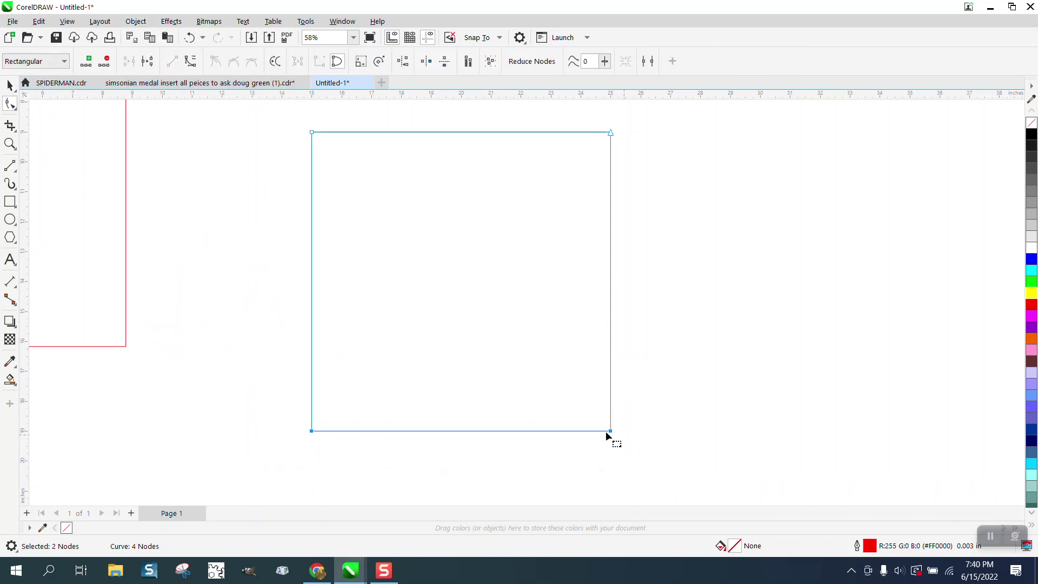
left_click(88, 62)
left_click_drag(249, 262, 378, 303)
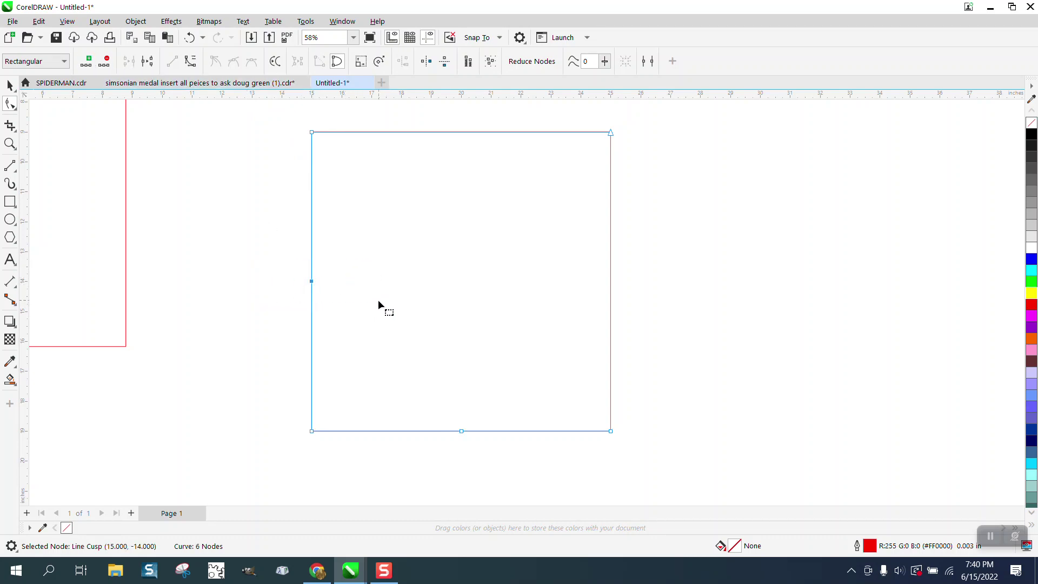
key("Delete")
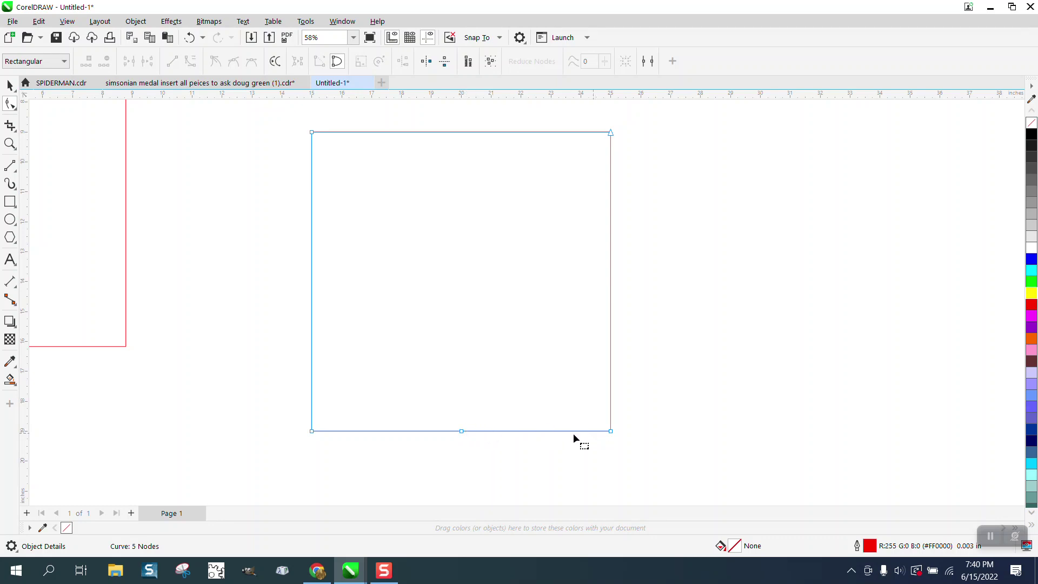
left_click_drag(465, 433, 610, 432)
key("Left")
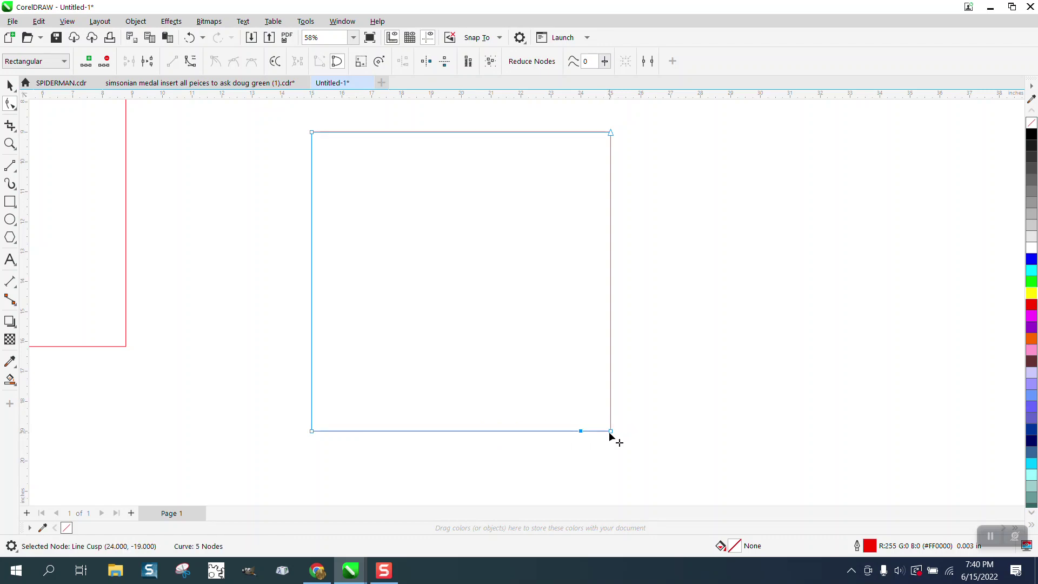
Restore the deleted bottom-left node and undo a trial move of a bottom-edge node.
double_click(311, 430)
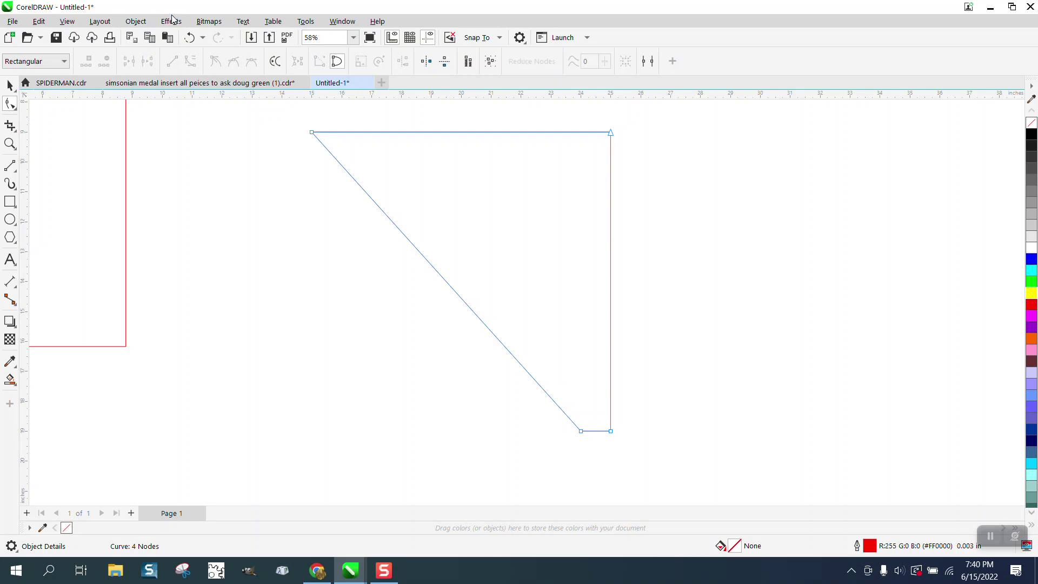
left_click(189, 38)
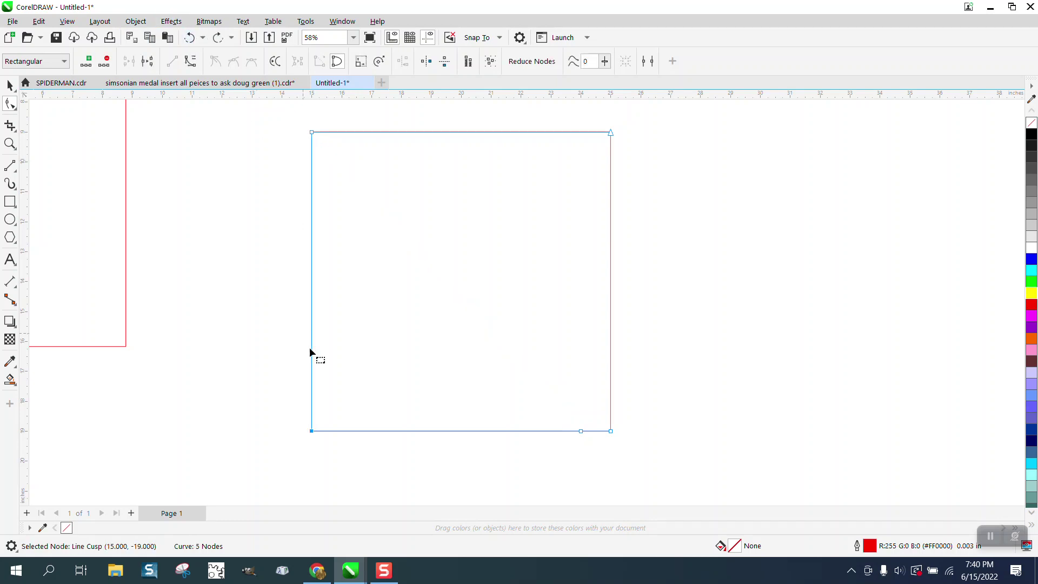
left_click(337, 428)
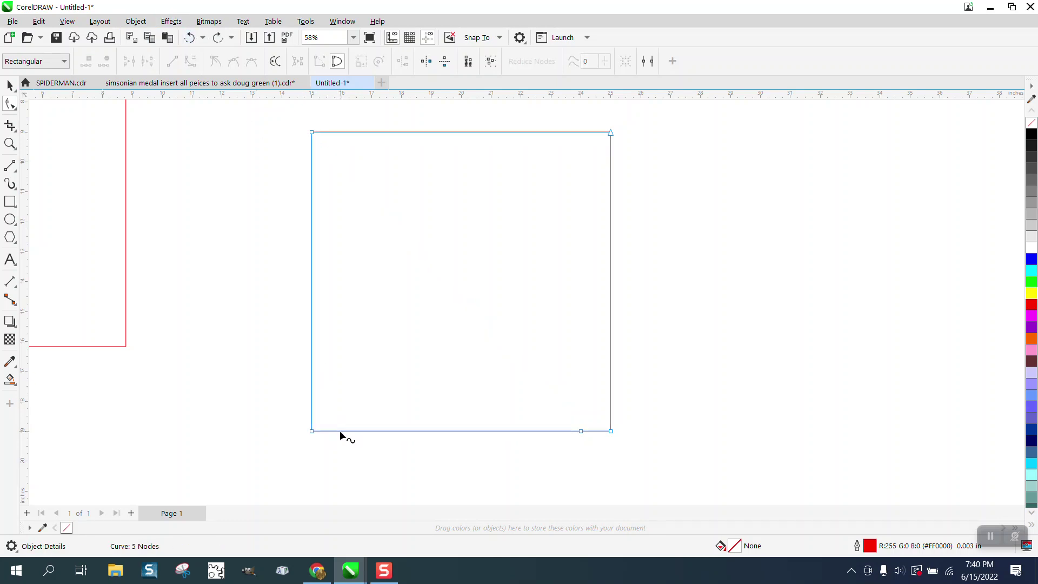
left_click_drag(340, 431, 311, 432)
key("ctrl+z")
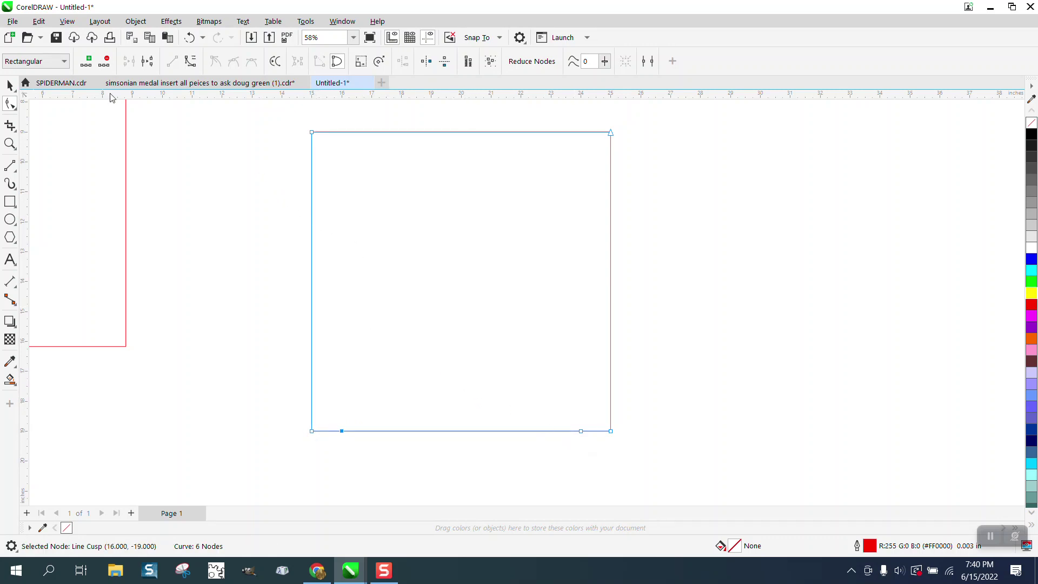
Change the document nudge distance to 2 inches.
left_click(10, 85)
left_click(125, 119)
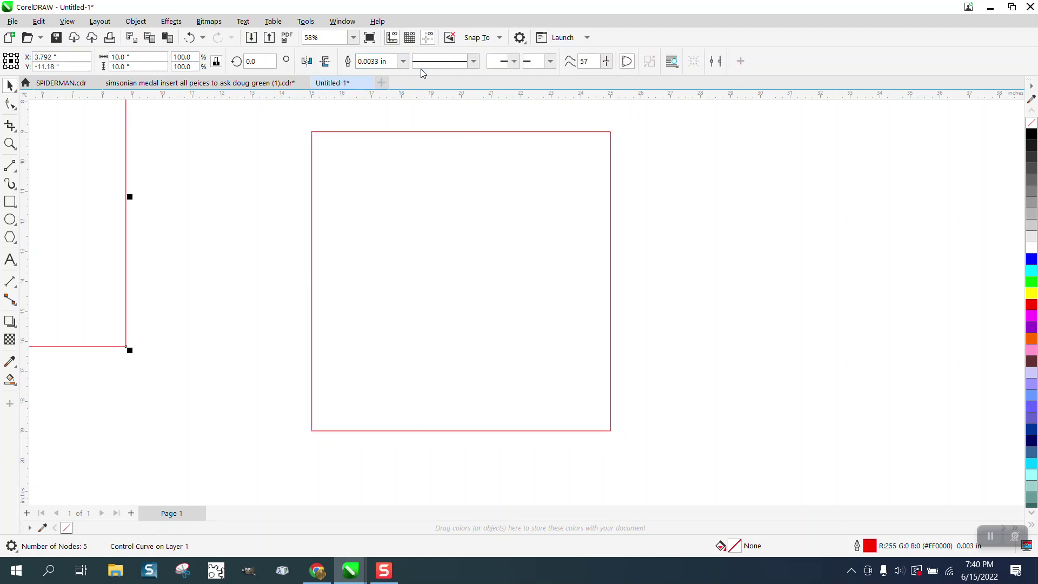
left_click(524, 123)
left_click(439, 59)
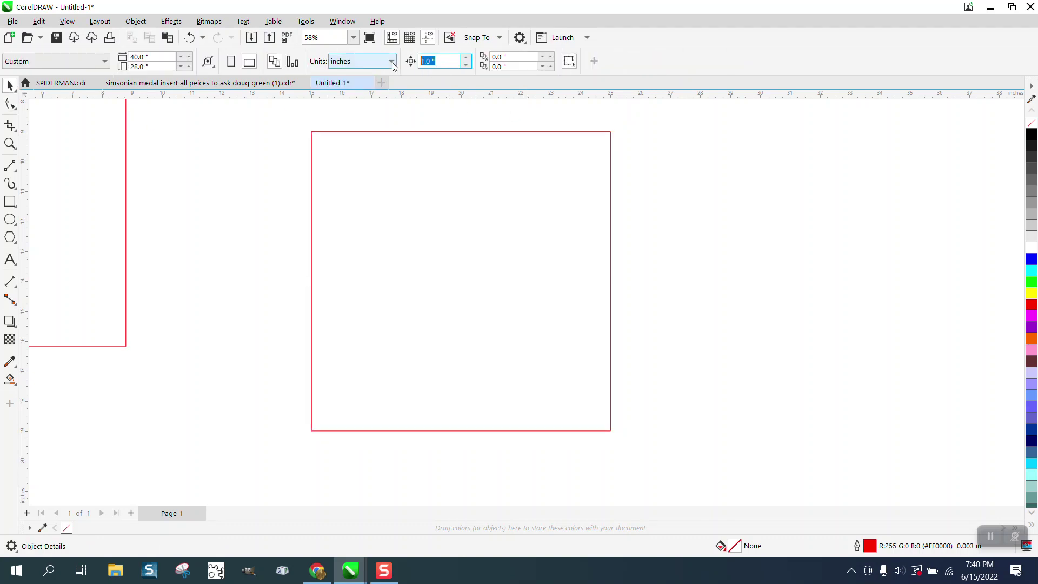
type("2")
Nudge the bottom-edge node from 16 to 18 inches.
left_click(7, 105)
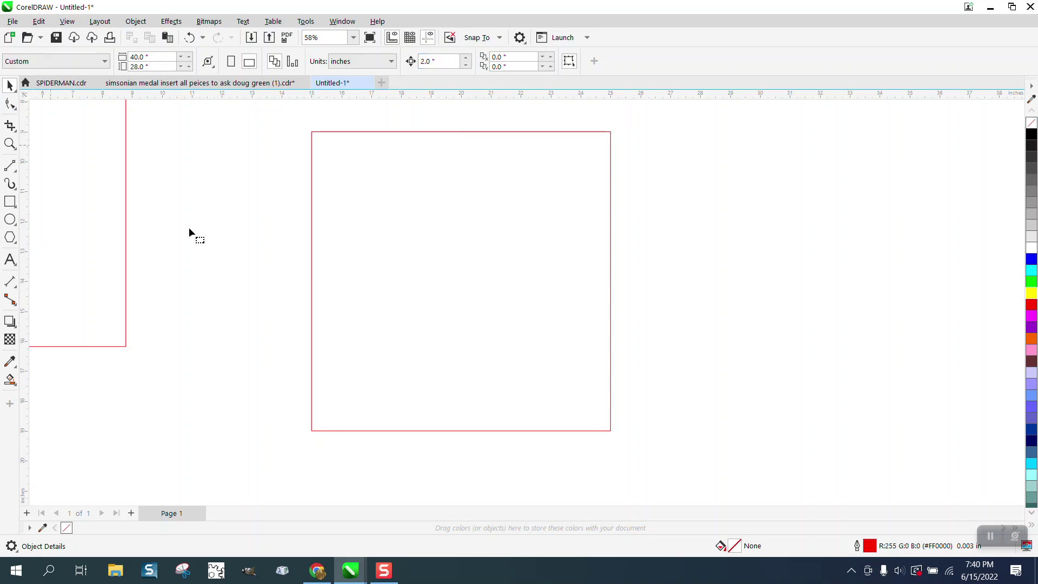
left_click(343, 431)
left_click(343, 432)
key("Right")
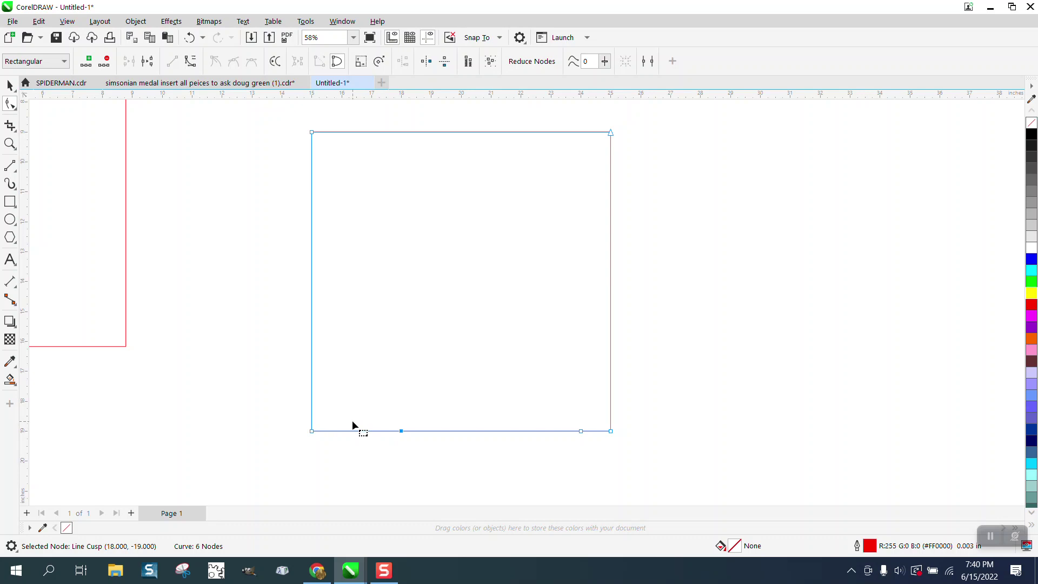
Delete the two bottom-edge nodes, add midpoint nodes, then remove the left-edge midpoint node.
left_click_drag(381, 429, 598, 466)
key("Delete")
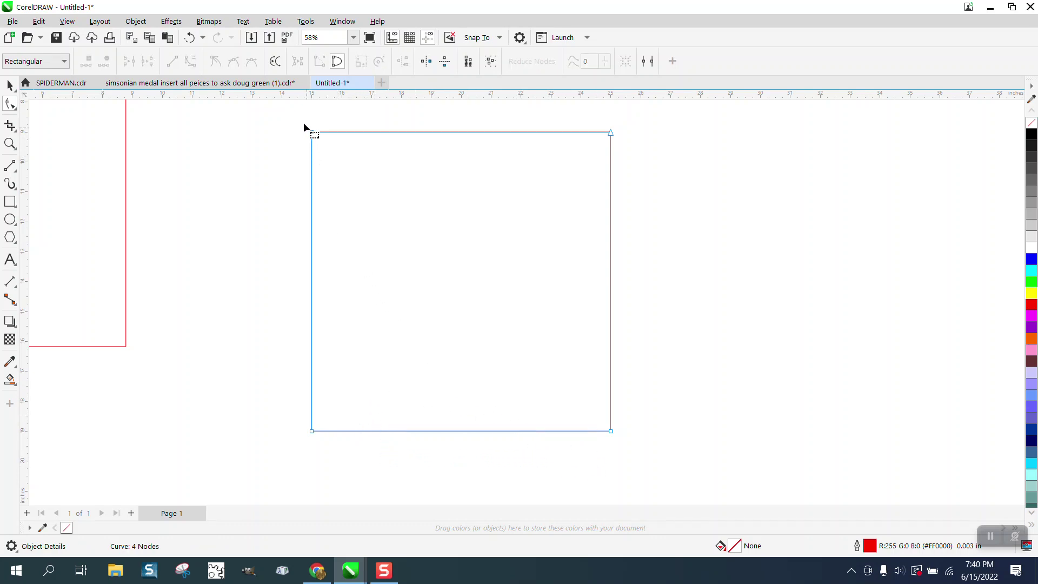
left_click_drag(280, 318, 631, 485)
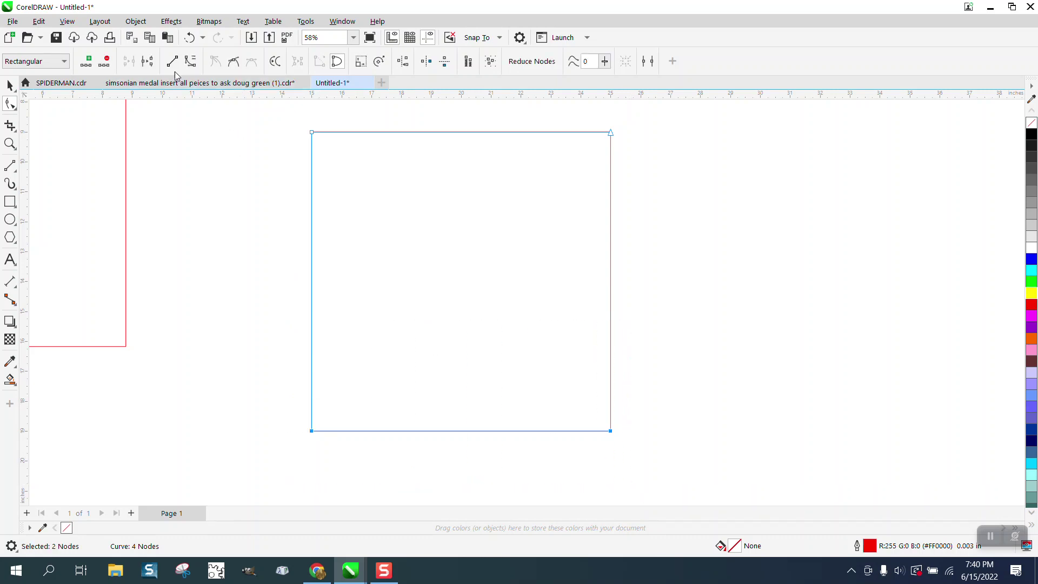
left_click(86, 61)
left_click_drag(276, 243, 408, 319)
key("Delete")
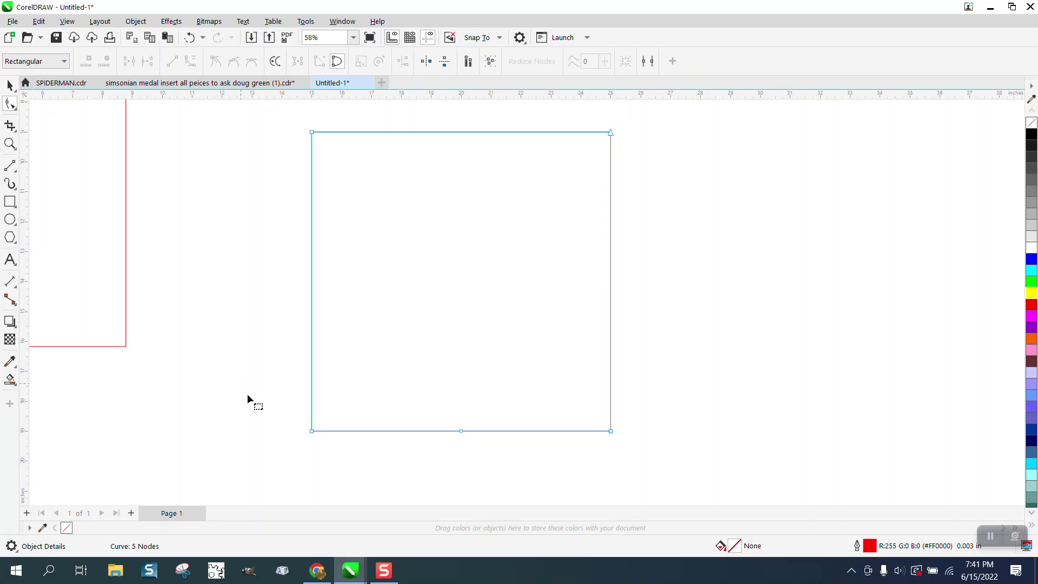
Convert the three-node bottom edge segments to straight lines.
left_click_drag(248, 395, 684, 452)
right_click(612, 434)
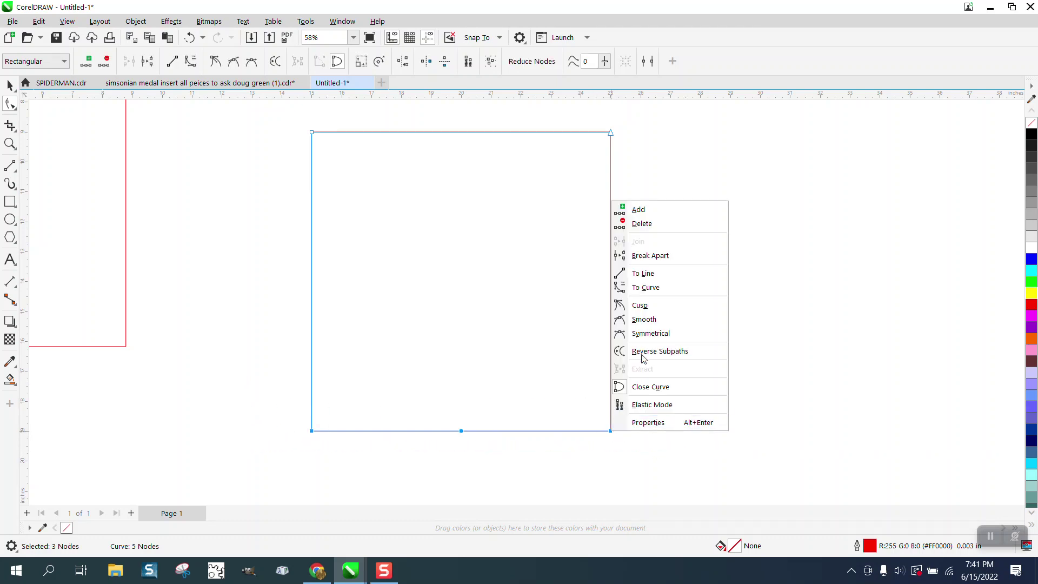
left_click(645, 273)
left_click(478, 440)
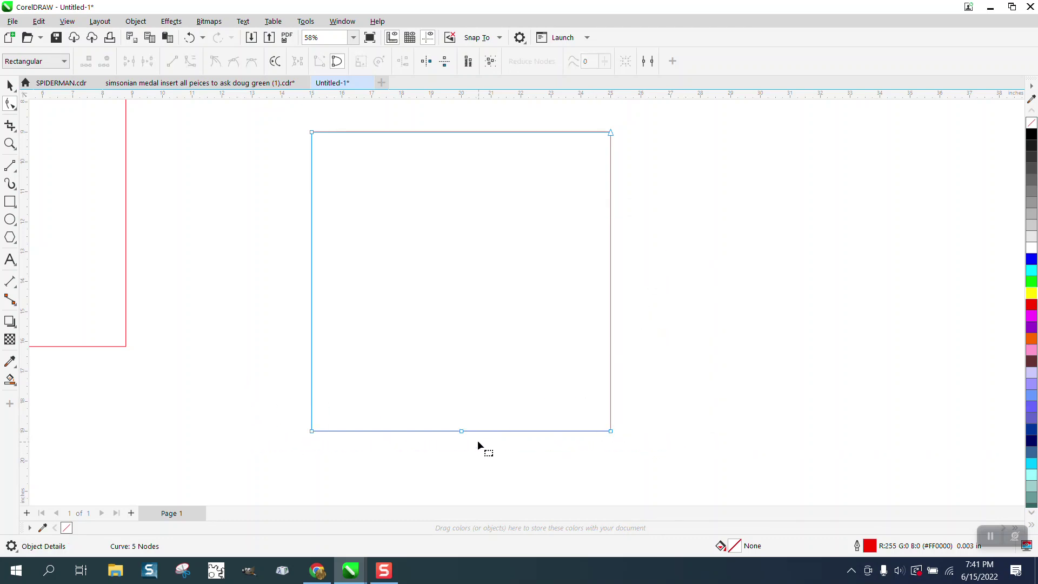
Nudge the bottom-centre node up in 2-inch steps to the top edge, forming a deep notch.
left_click(463, 431)
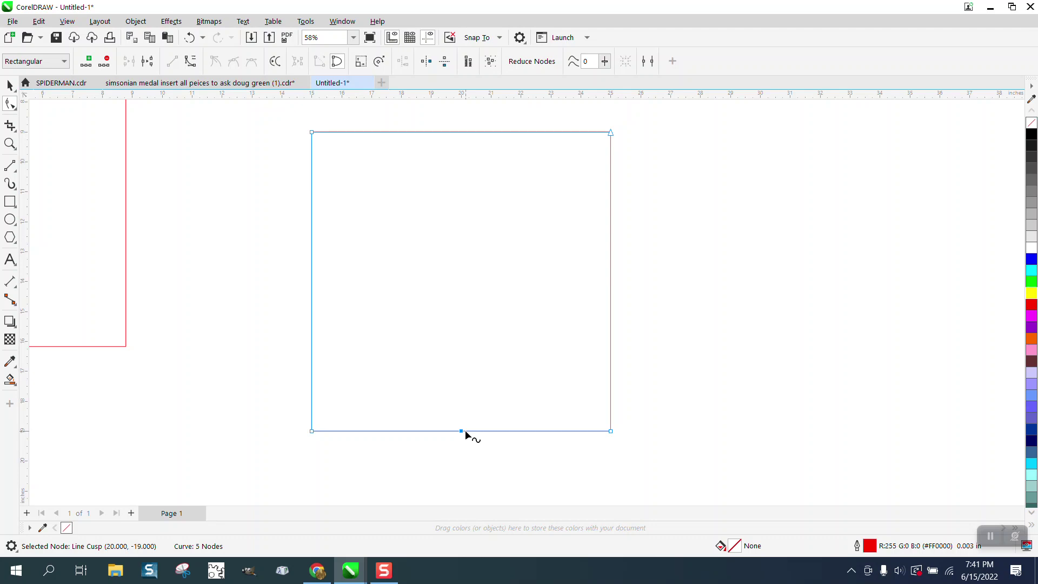
key("Up")
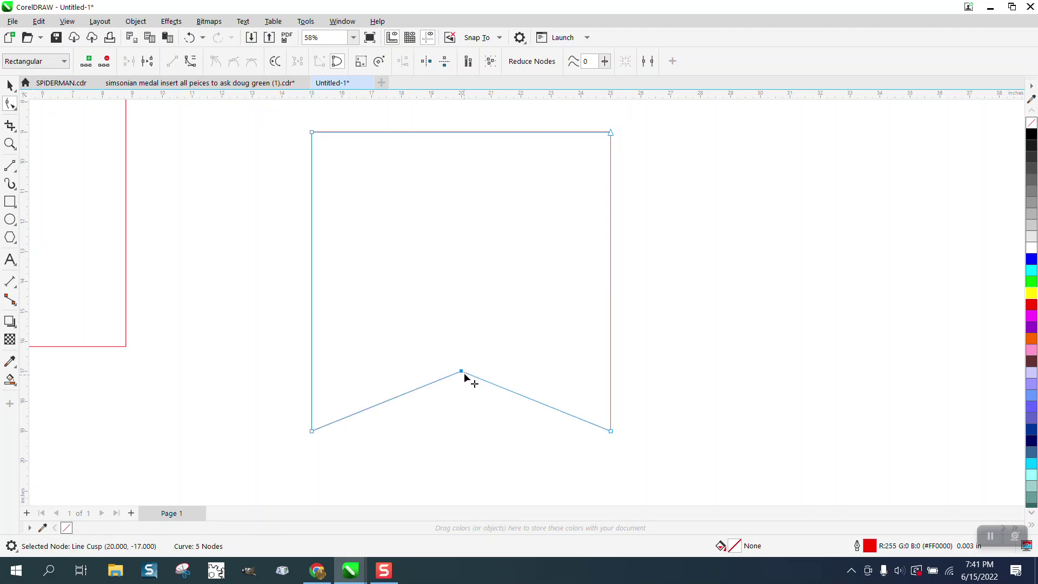
key("Up")
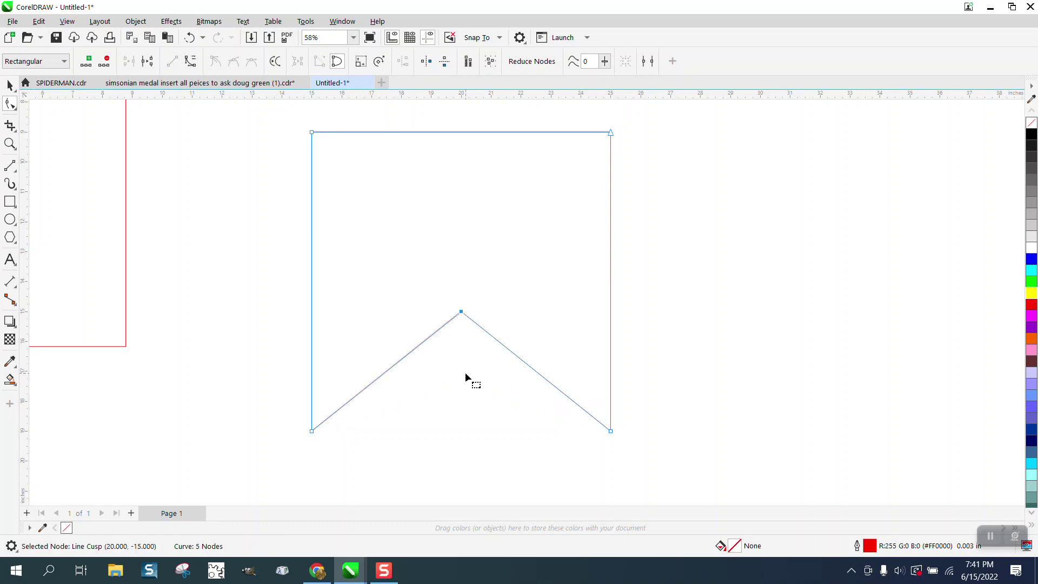
key("Up")
key("Up")
key("Up")
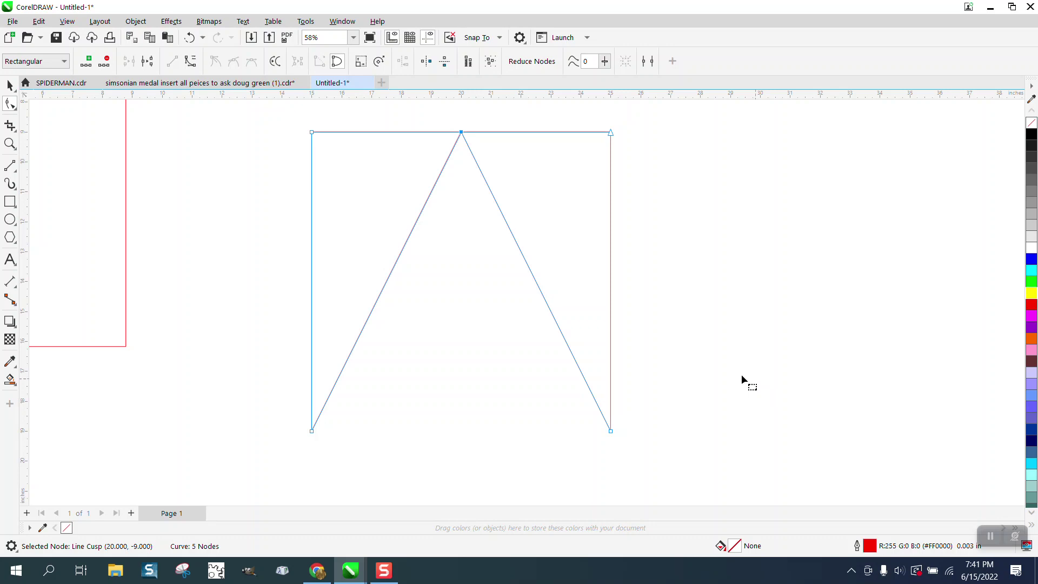
Reselect the notched shape's apex node and lower it back down to the bottom edge.
left_click(9, 85)
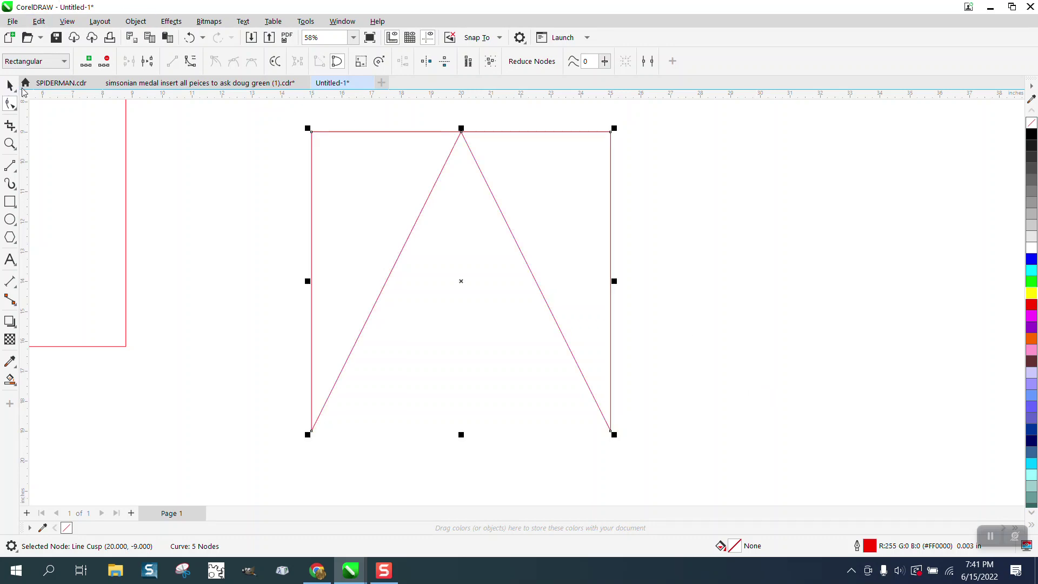
key("Escape")
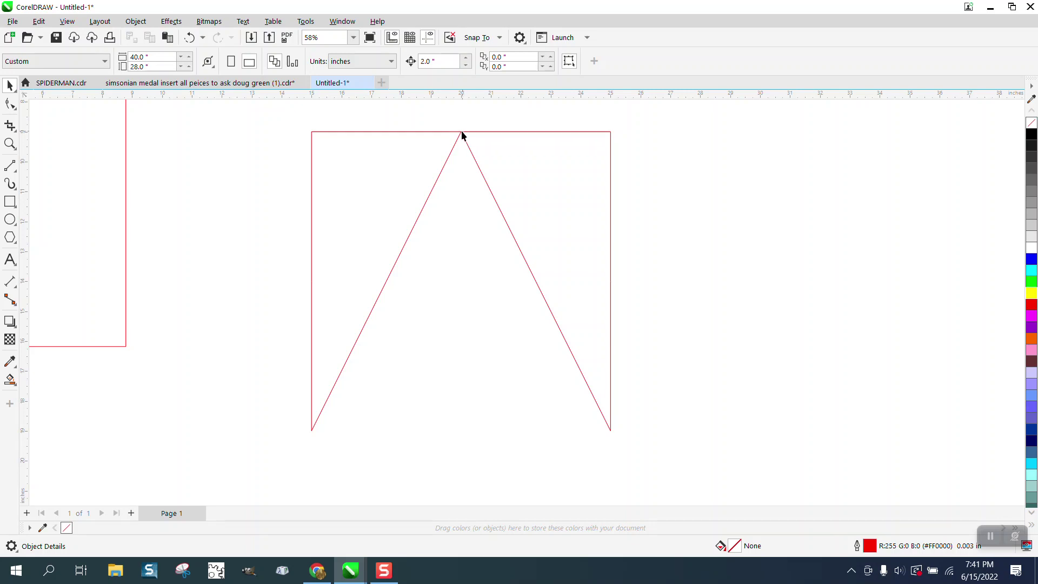
left_click(9, 104)
left_click(462, 136)
left_click(462, 134)
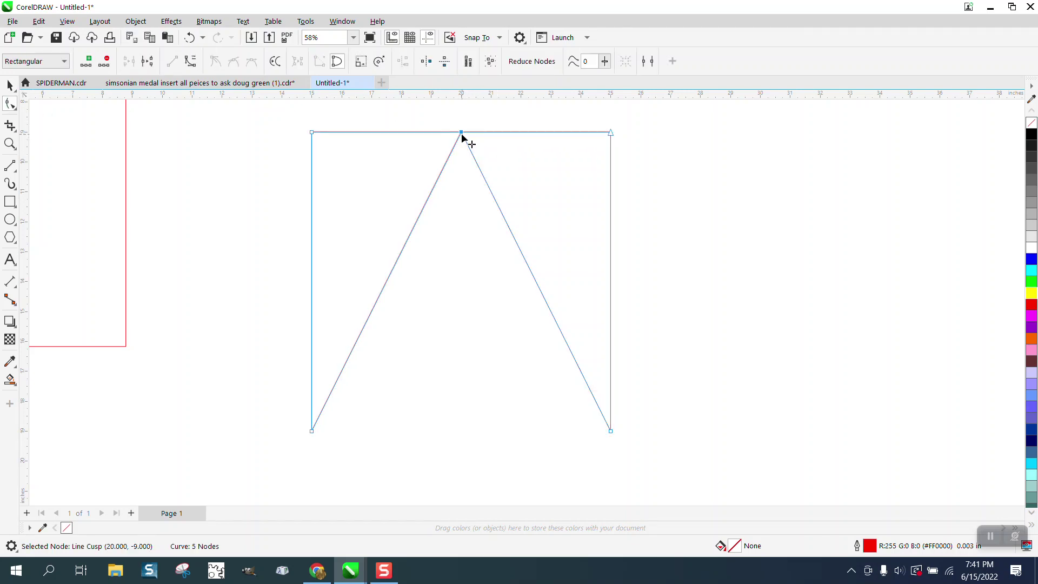
key("Down")
key("Down")
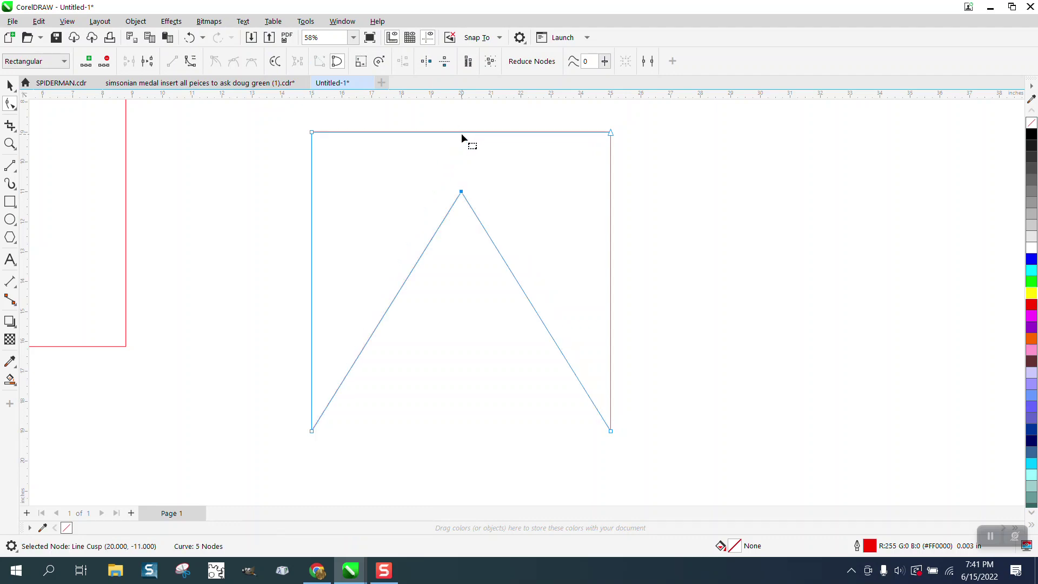
key("Down")
key("Down")
key("Down")
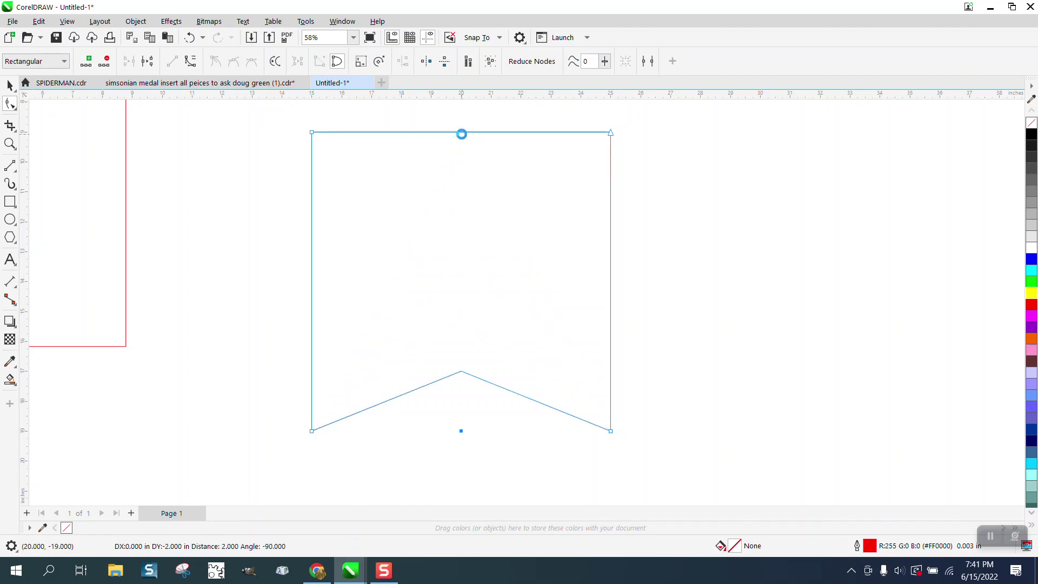